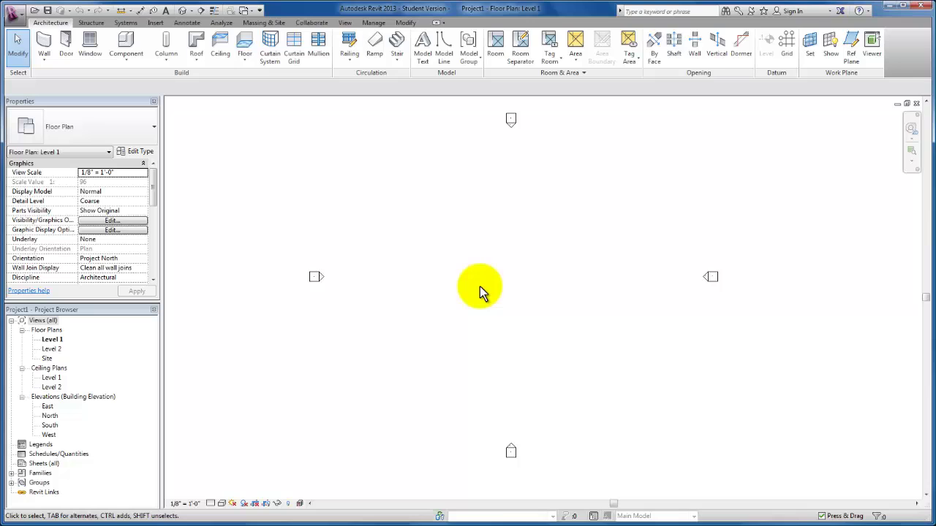
Open the North elevation and draw a new level line at 20'-0", aligned with both ends of the existing levels
double_click(50, 416)
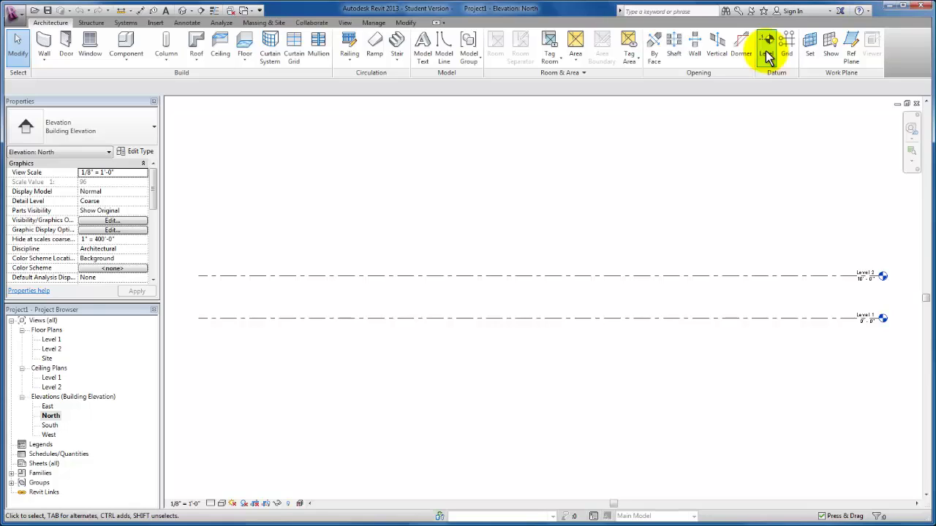
left_click(767, 55)
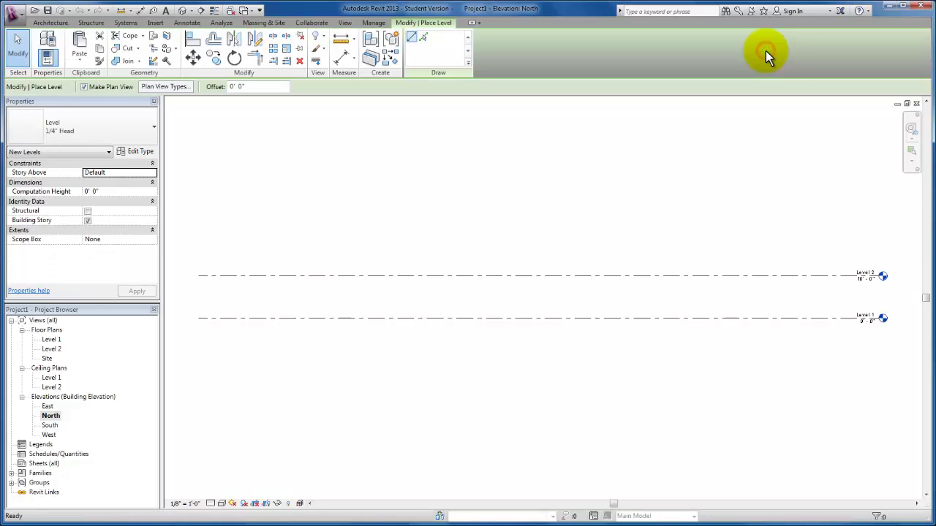
left_click(198, 235)
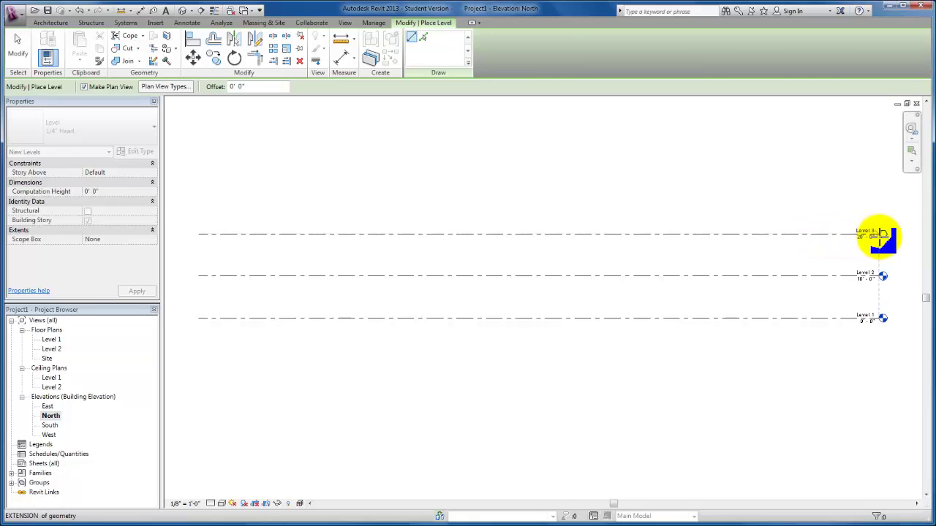
left_click(882, 234)
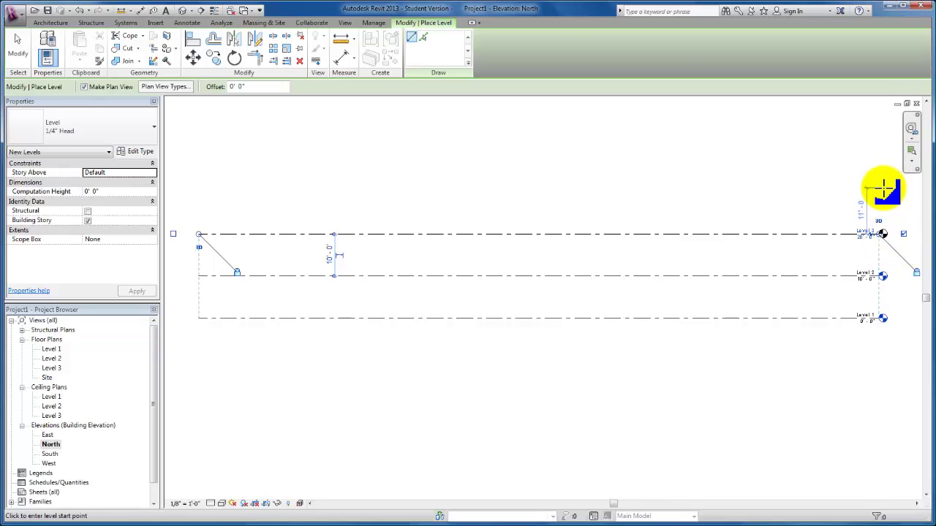
key("Escape")
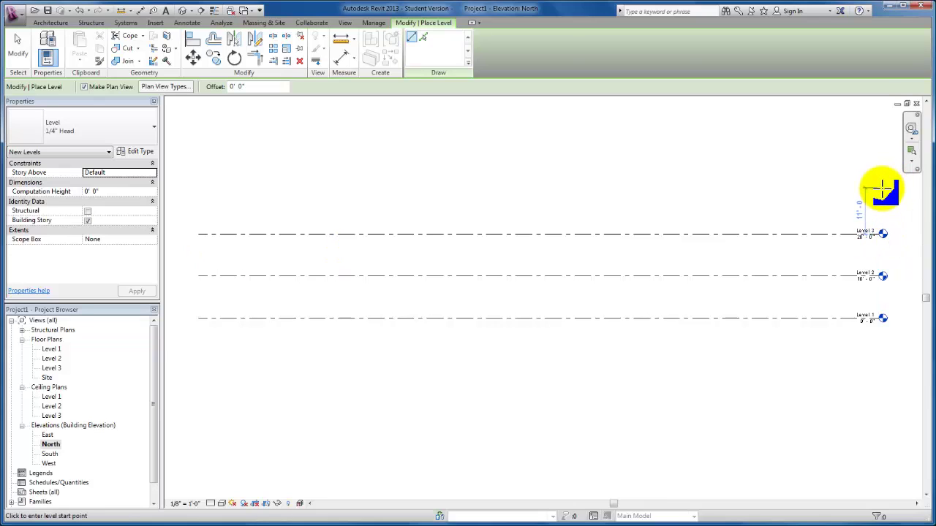
key("Escape")
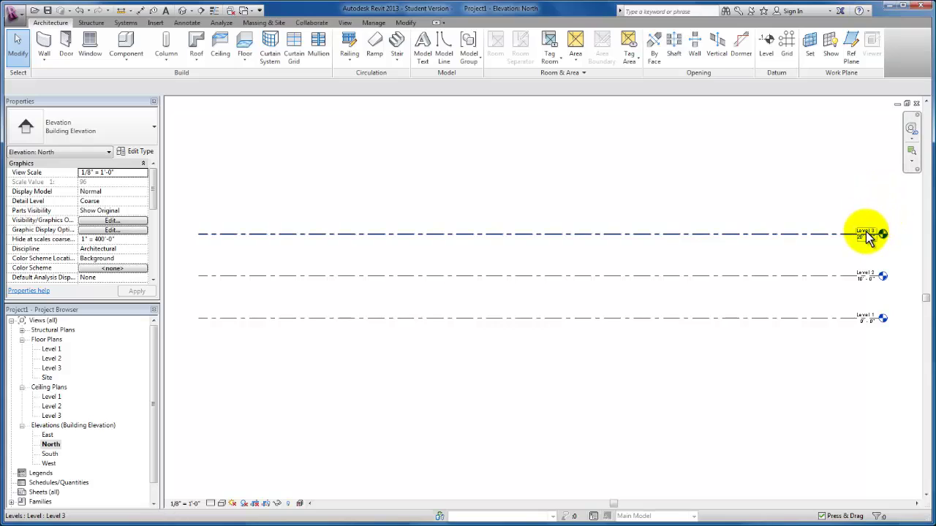
Set the elevation of Level 2 to 15'
scroll(867, 233, "up", 2)
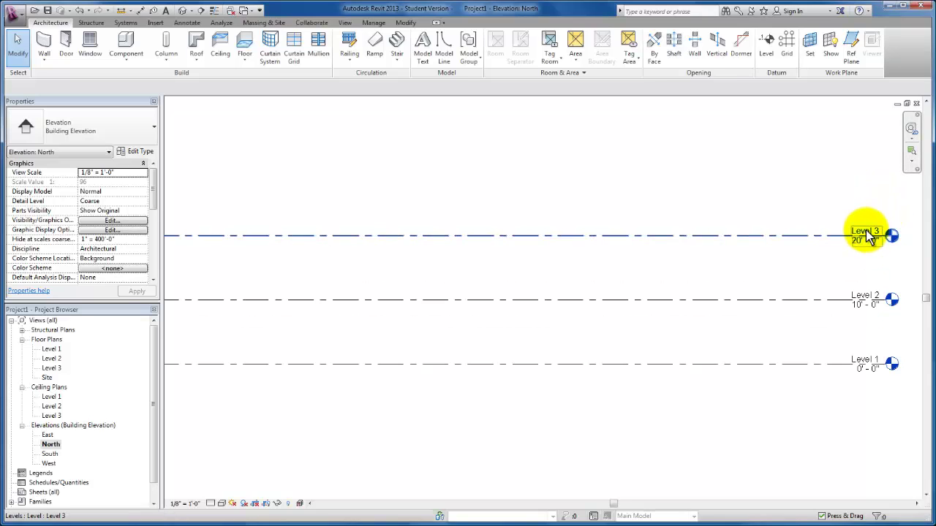
double_click(862, 299)
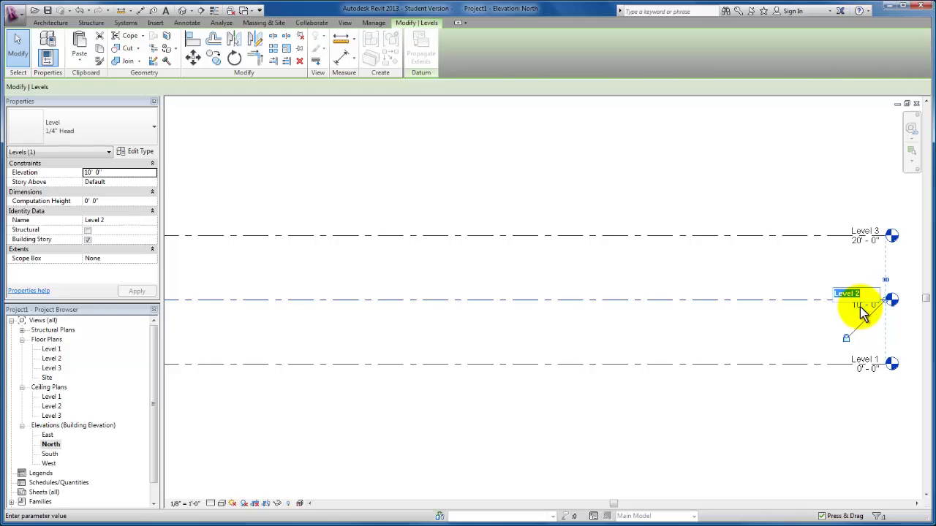
left_click(861, 307)
left_click(861, 307)
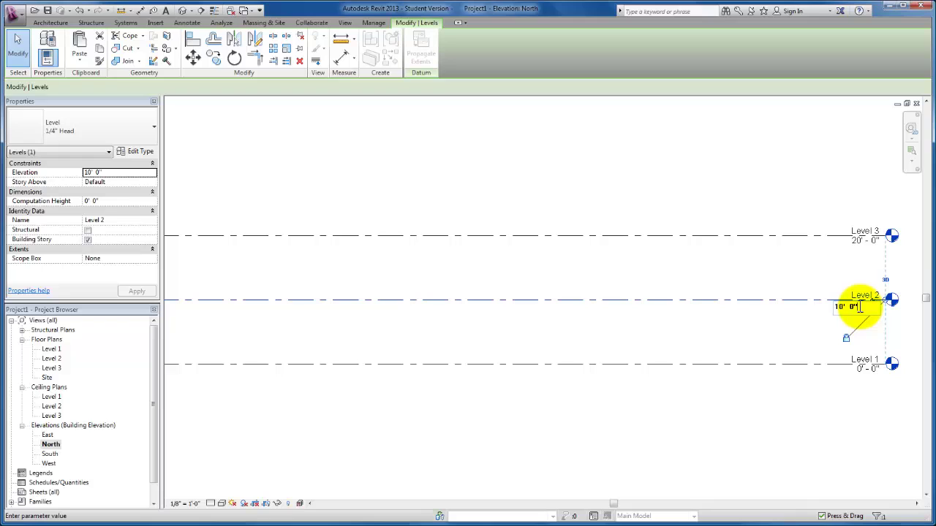
left_click_drag(861, 307, 828, 311)
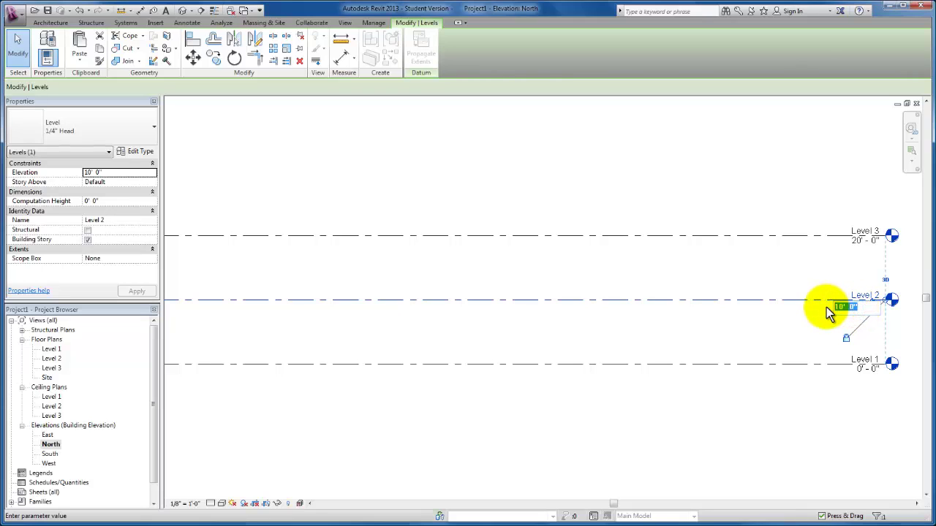
type("15")
key("Return")
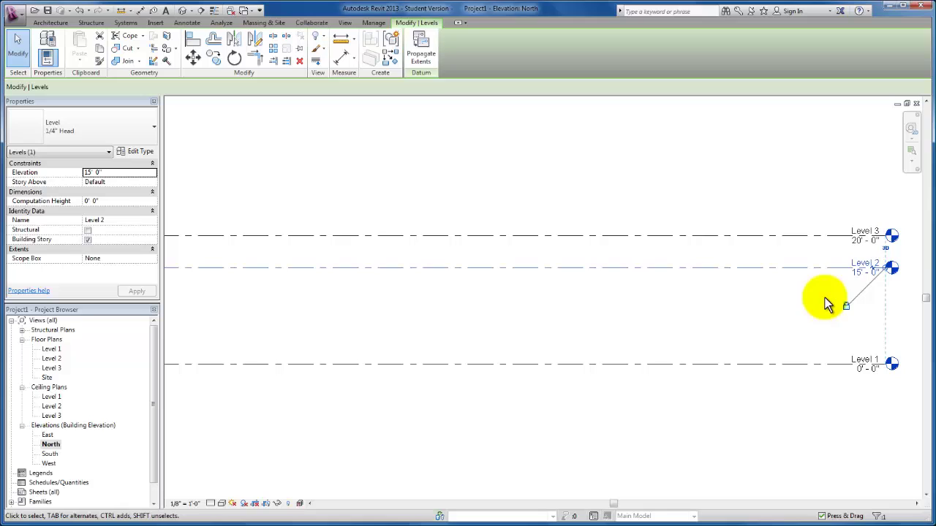
Set the elevation of Level 3 to 30'
left_click(862, 245)
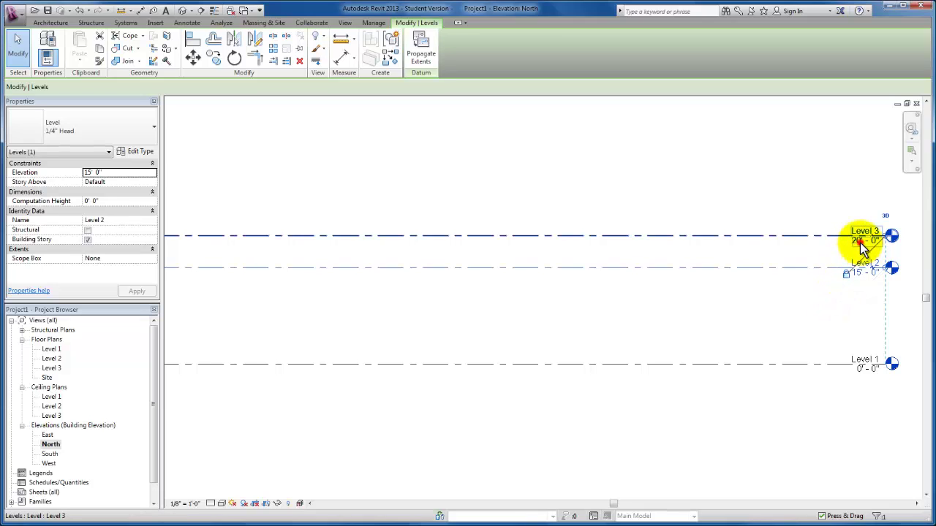
left_click(861, 243)
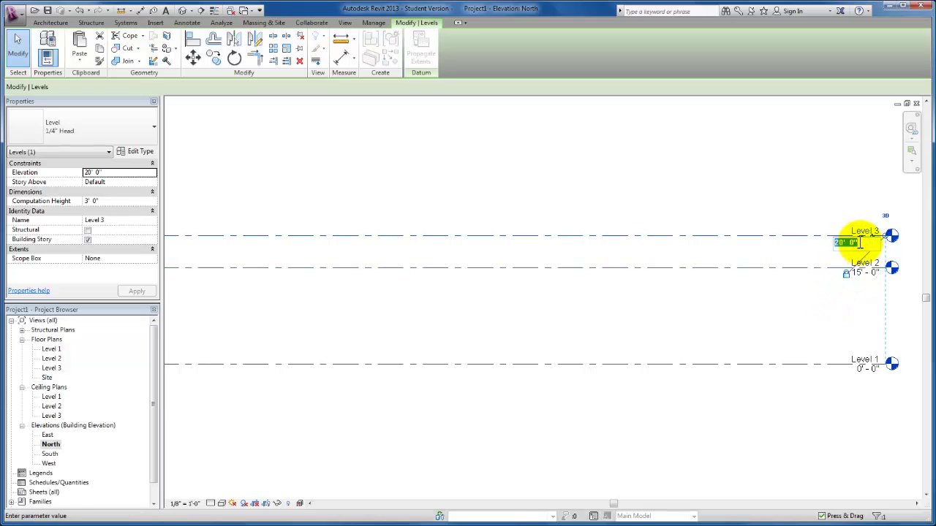
type("30")
key("Return")
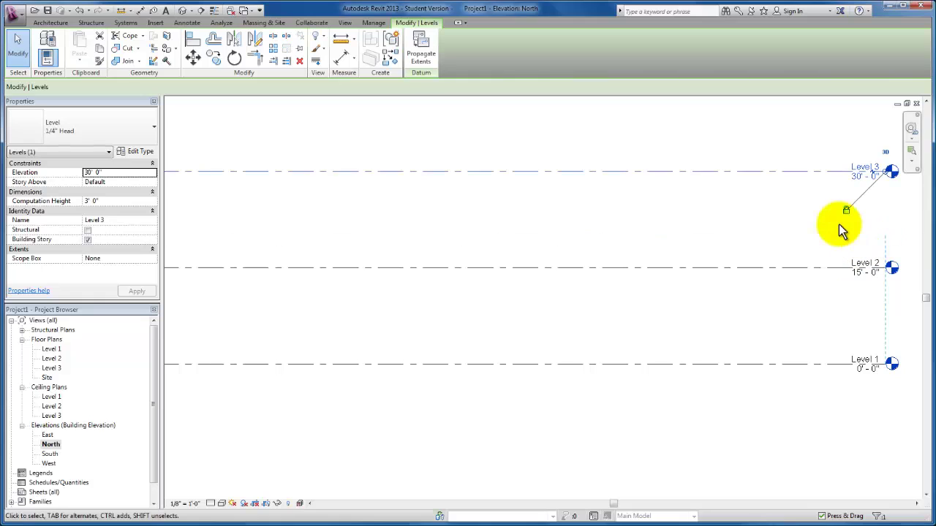
Rename Level 3 to Roof, renaming the corresponding views as well
left_click(866, 170)
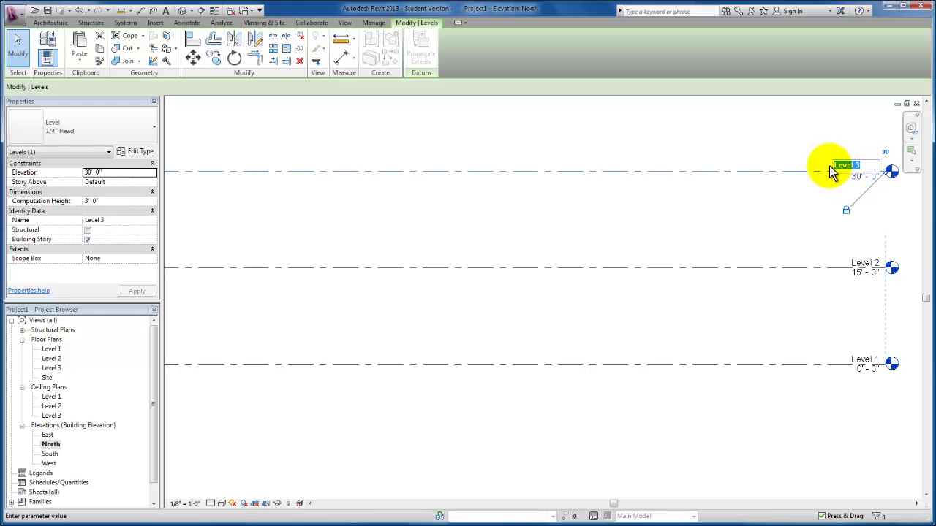
type("Roof")
key("Return")
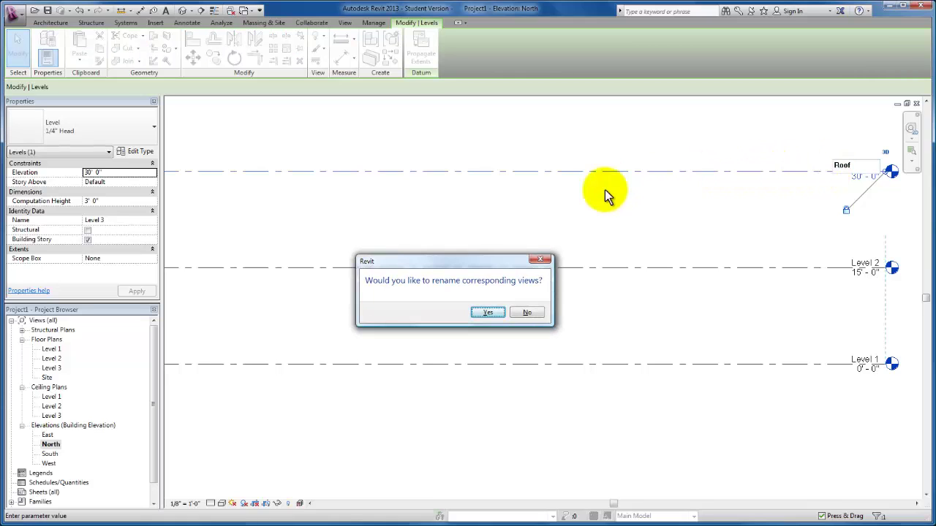
left_click(487, 313)
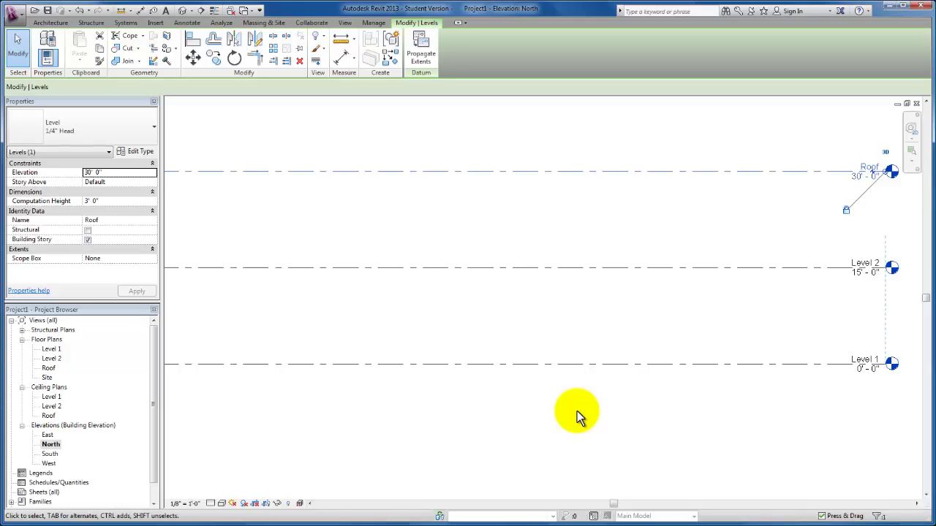
In the Level 1 floor plan, set up a new Generic - 12" basic wall with its top constraint up to level: Roof
double_click(51, 350)
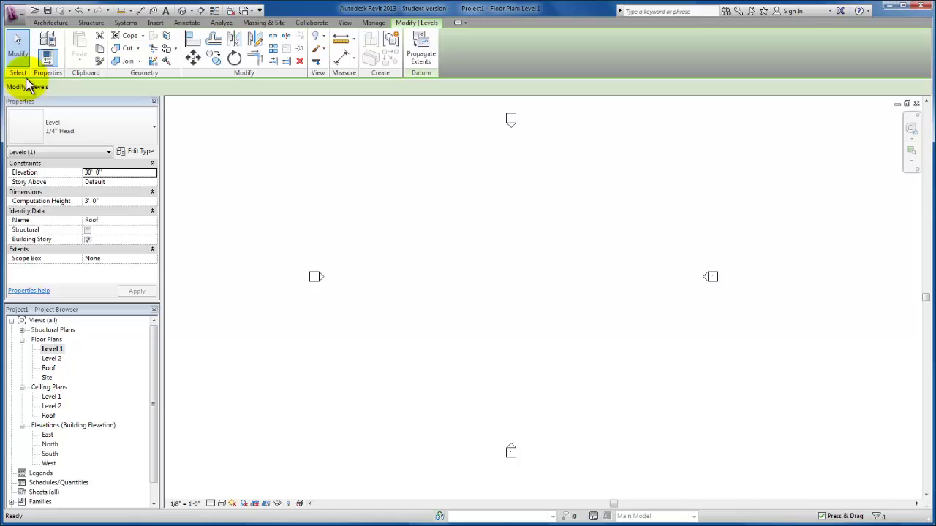
left_click(18, 45)
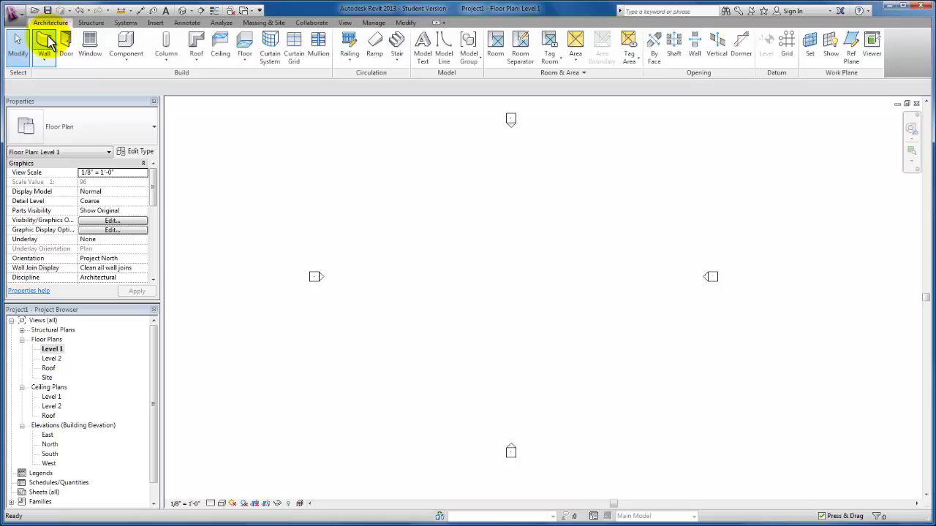
left_click(45, 44)
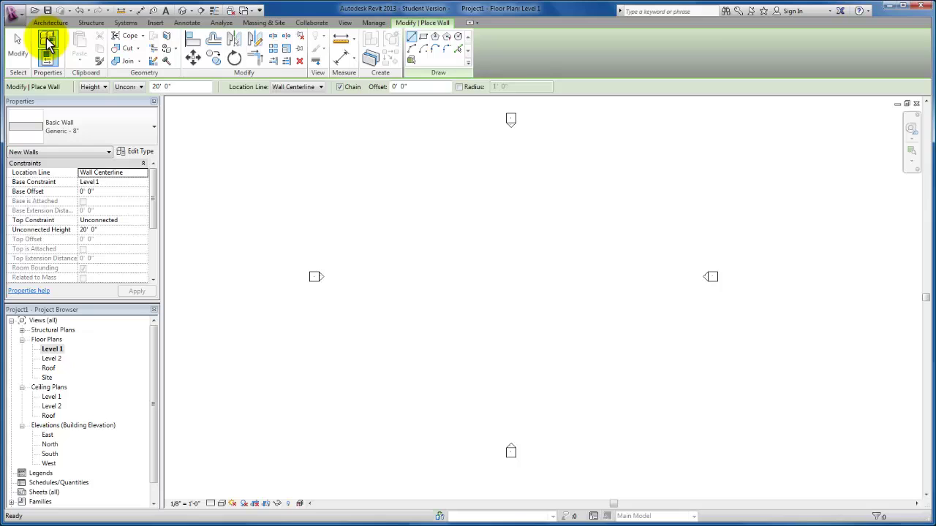
left_click(147, 135)
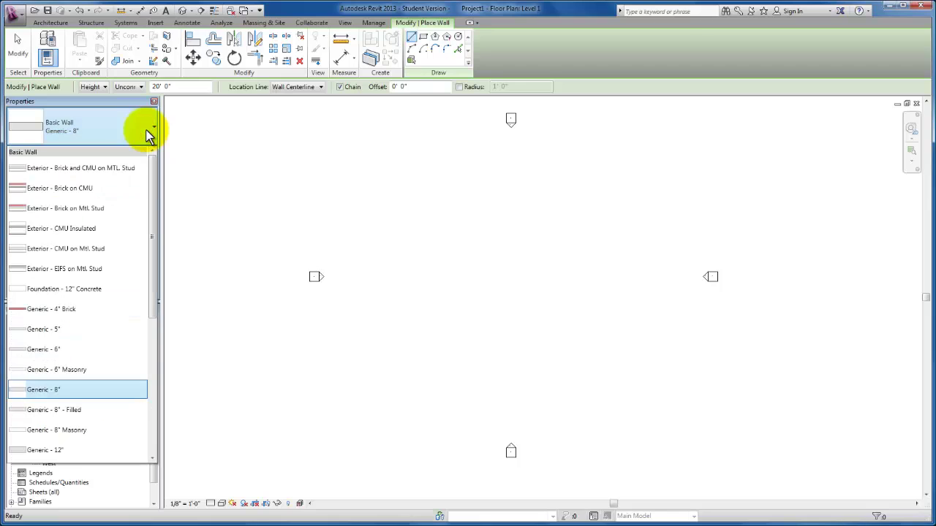
left_click_drag(153, 182, 154, 207)
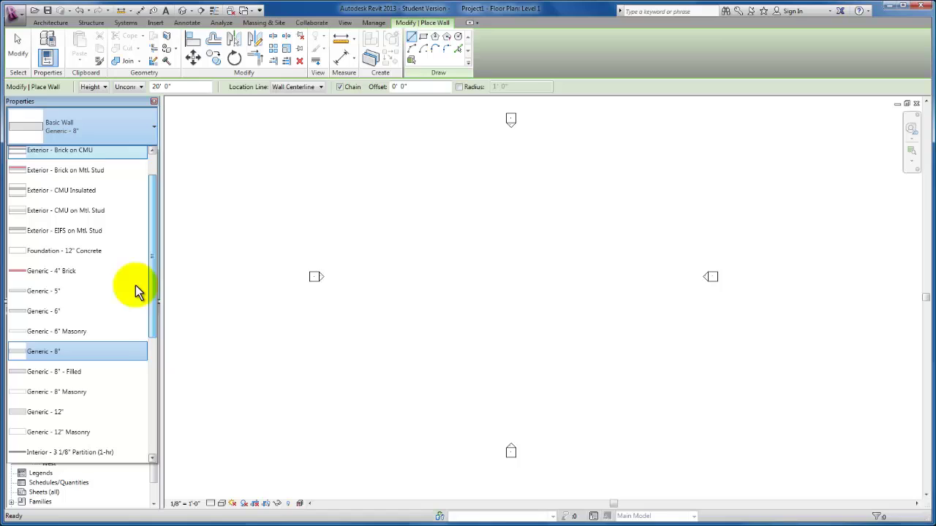
left_click(67, 413)
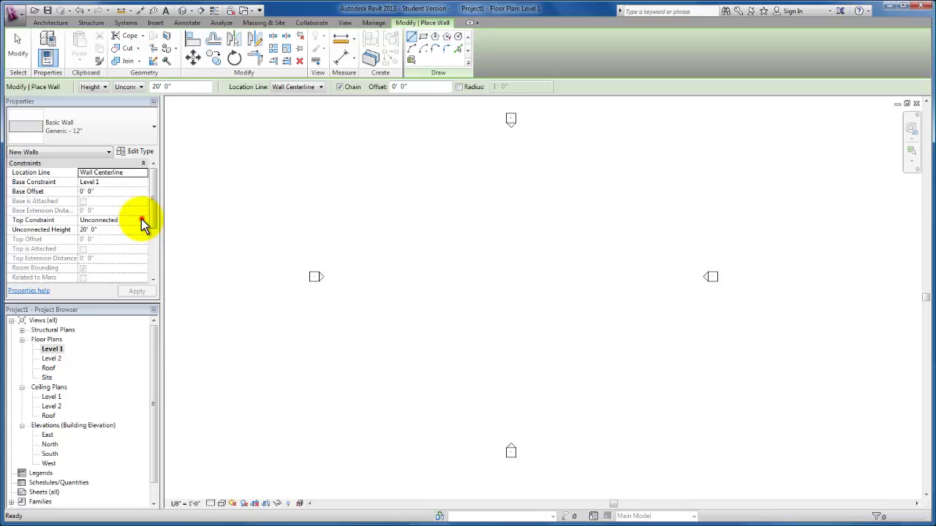
left_click(142, 220)
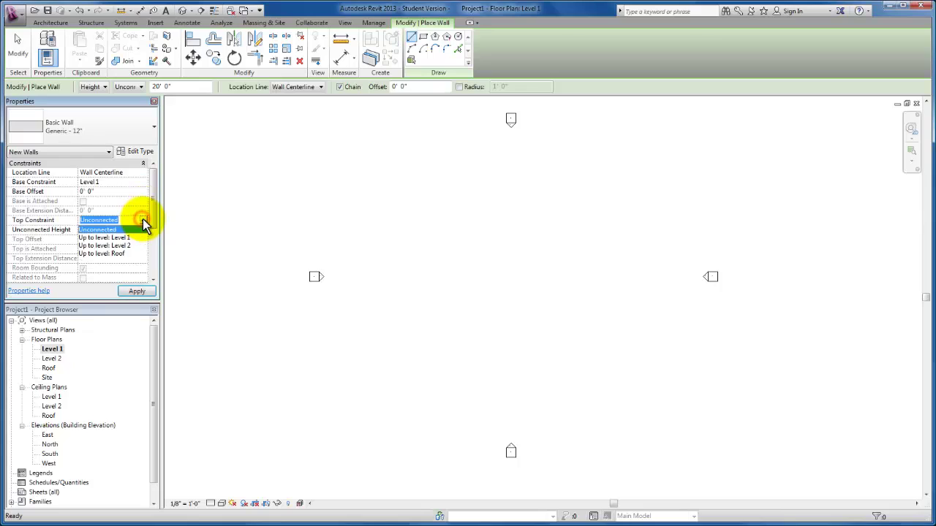
left_click(112, 254)
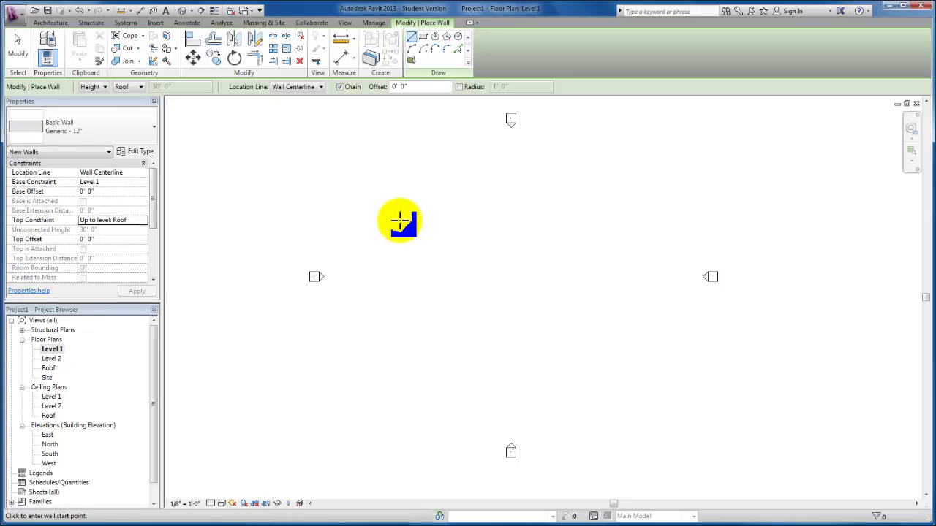
Draw a 90' horizontal wall to the east along the building's north side, continuing with an 80' wall southward
left_click(399, 219)
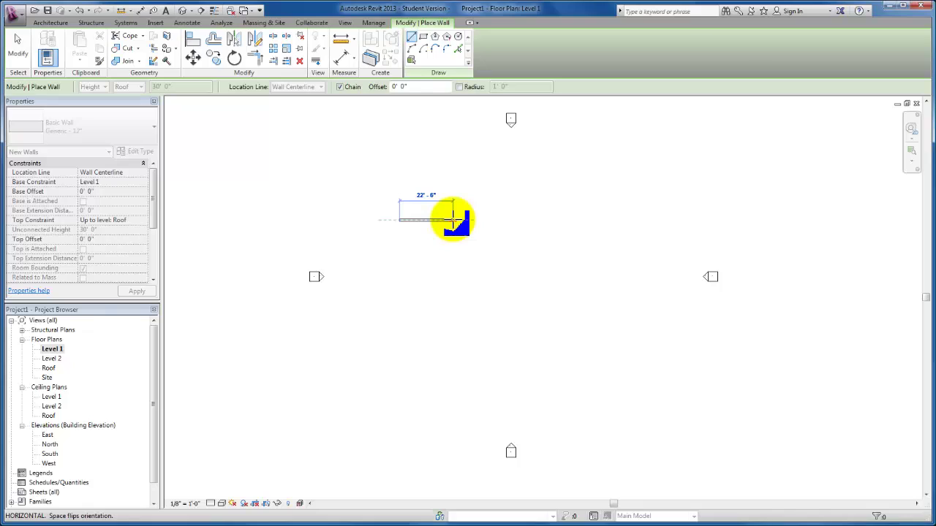
type("90")
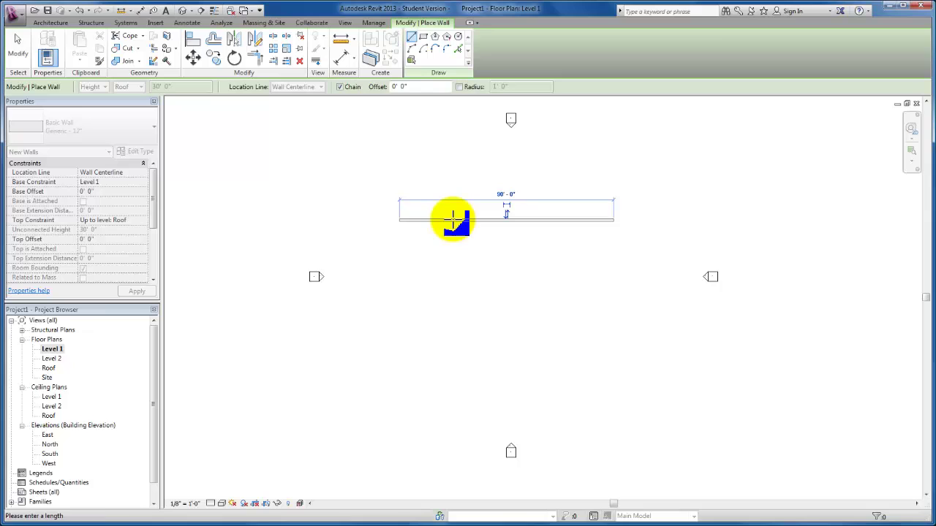
left_click(454, 219)
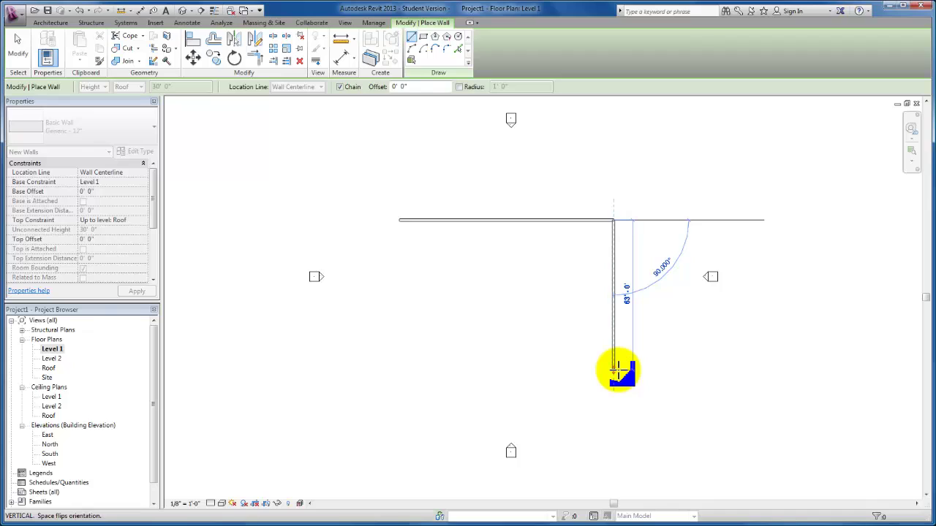
type("80")
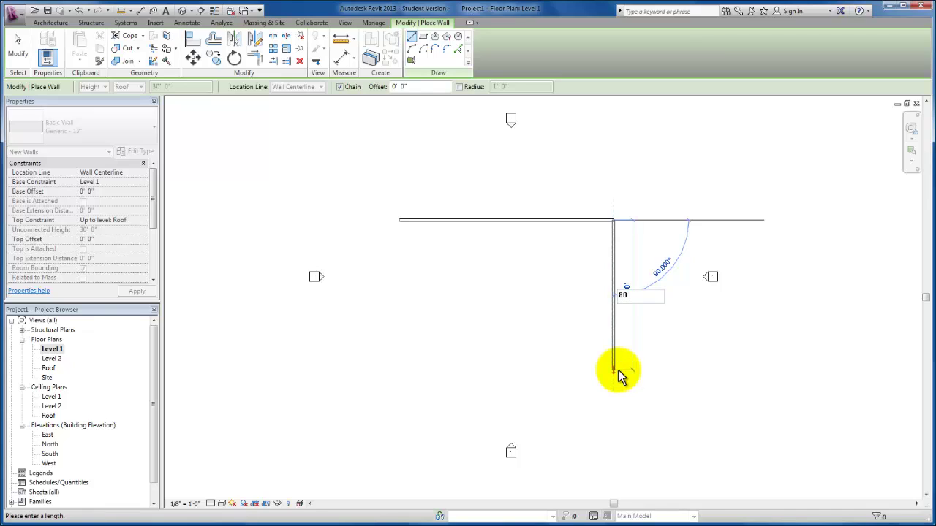
key("Return")
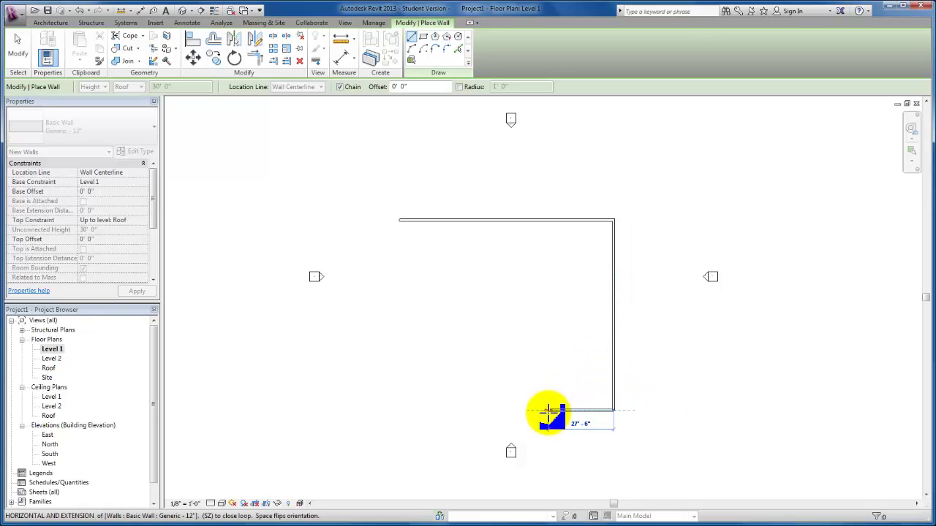
Continue the wall chain 30' westward, followed by a 32' wall northward to form the recess's east side
type("30")
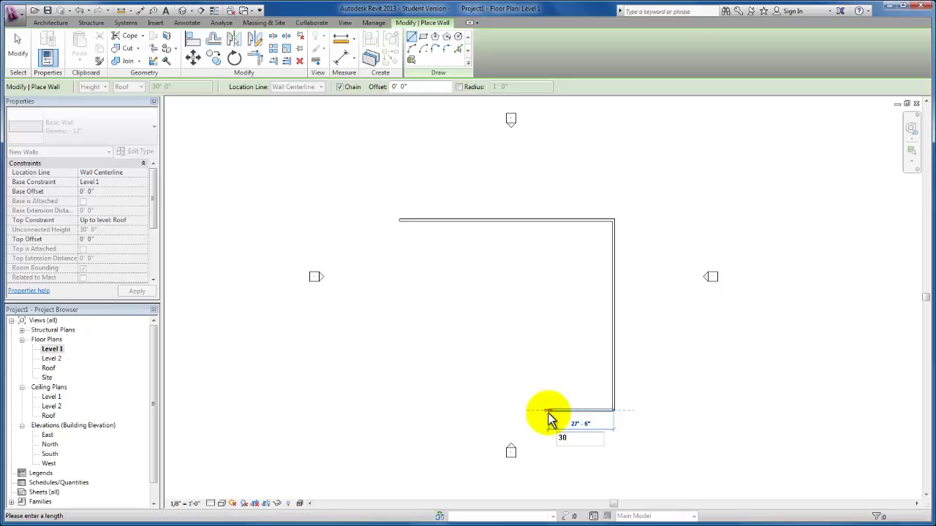
key("Return")
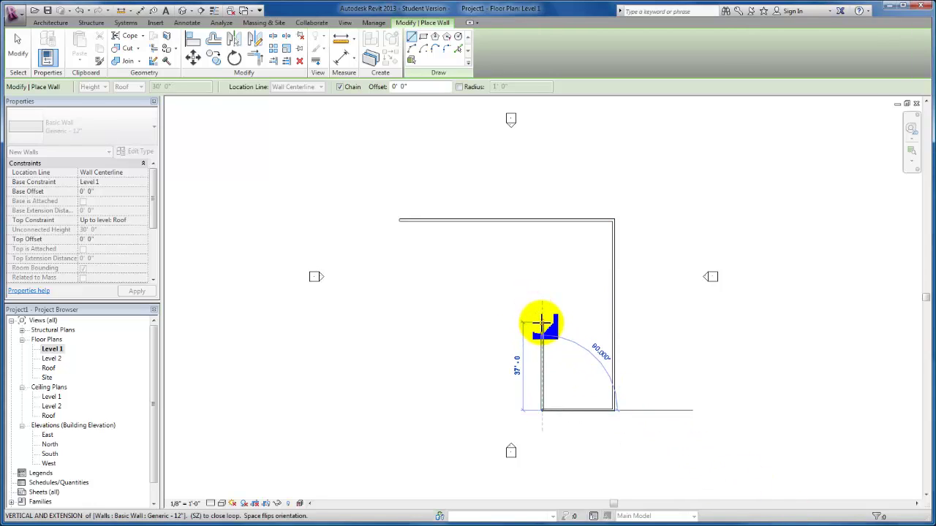
type("32")
key("Return")
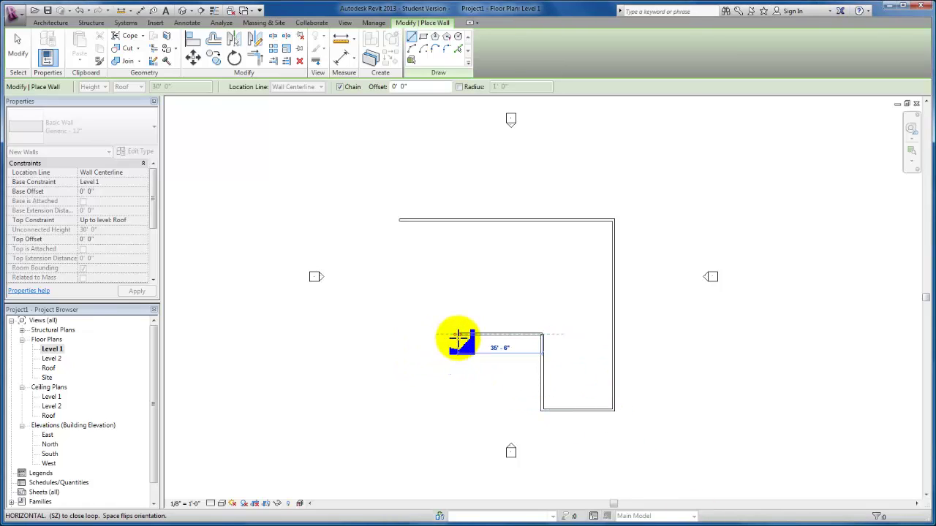
Close the exterior wall loop by continuing 30' west, 32' south, 30' west and north to the starting corner, ending the chain
left_click(457, 338)
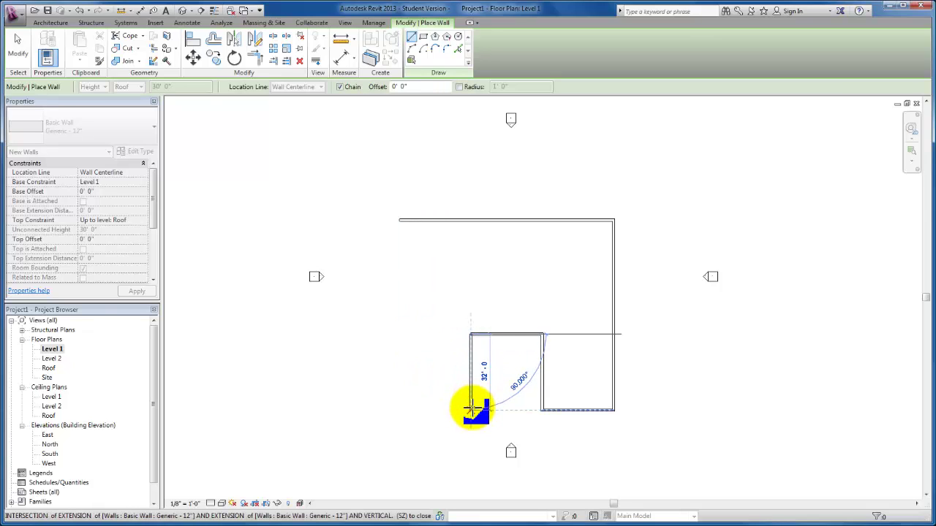
left_click(470, 410)
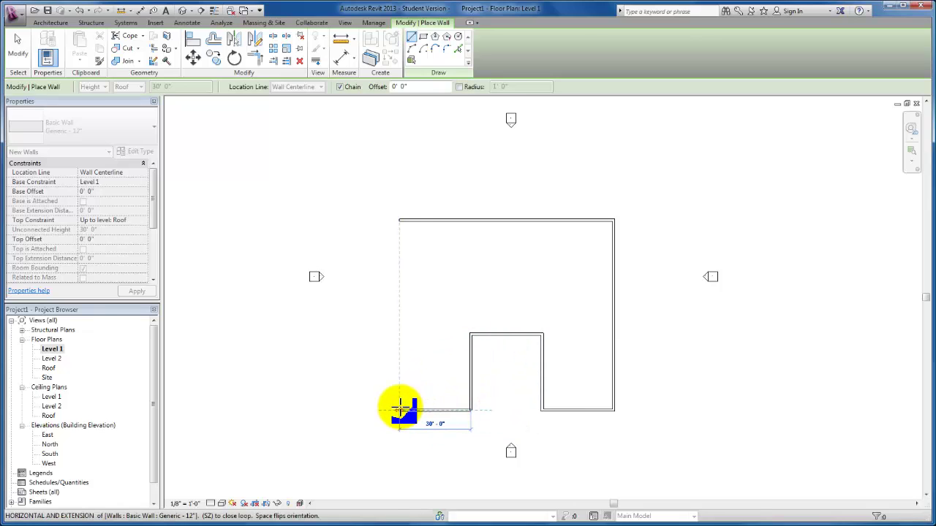
left_click(399, 410)
left_click(399, 219)
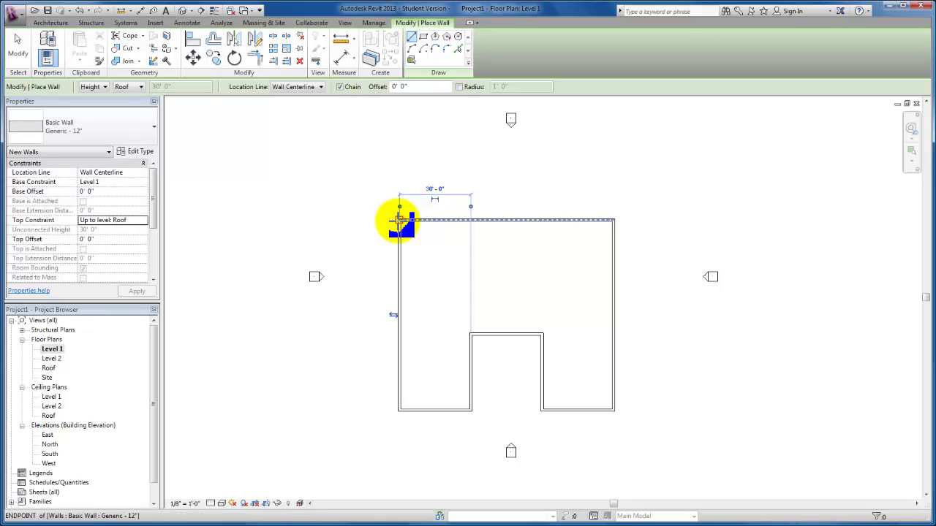
key("Escape")
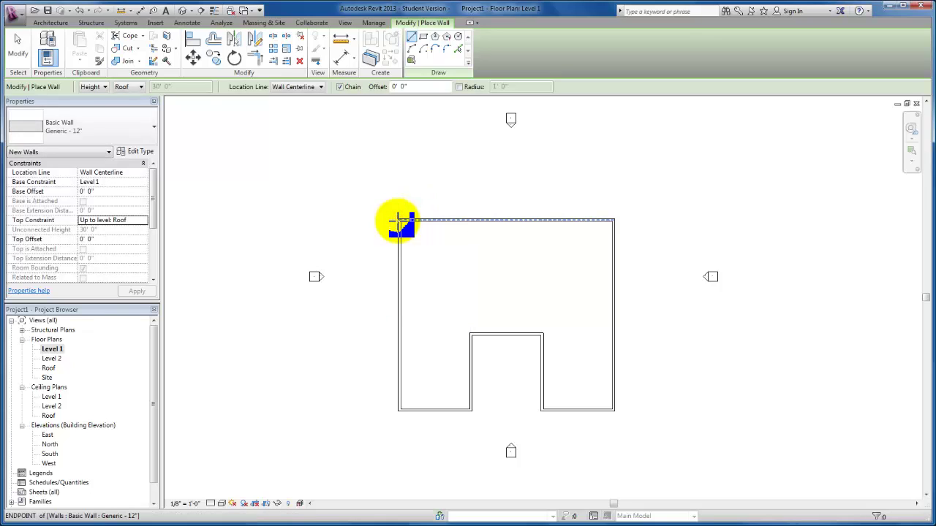
Set new walls to the Generic - 5" basic wall type with the top constraint Up to level: Level 2
left_click(146, 124)
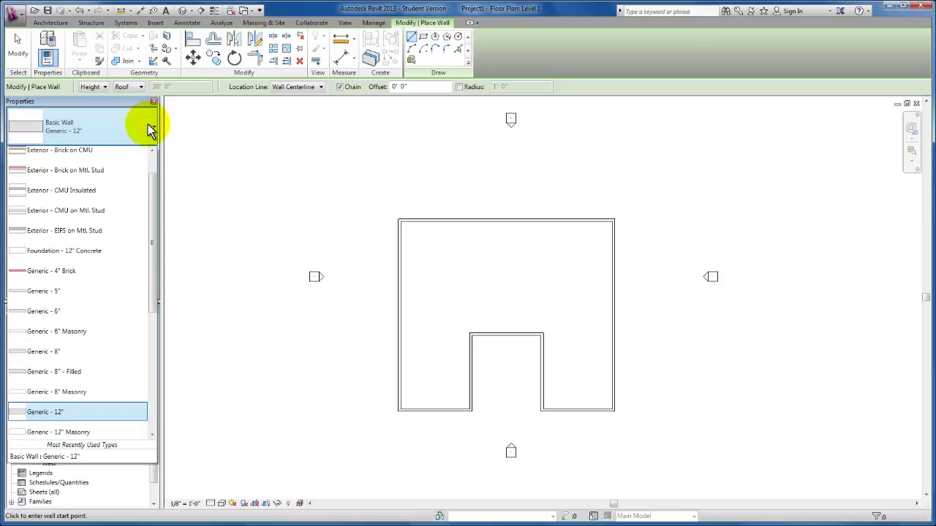
left_click(111, 296)
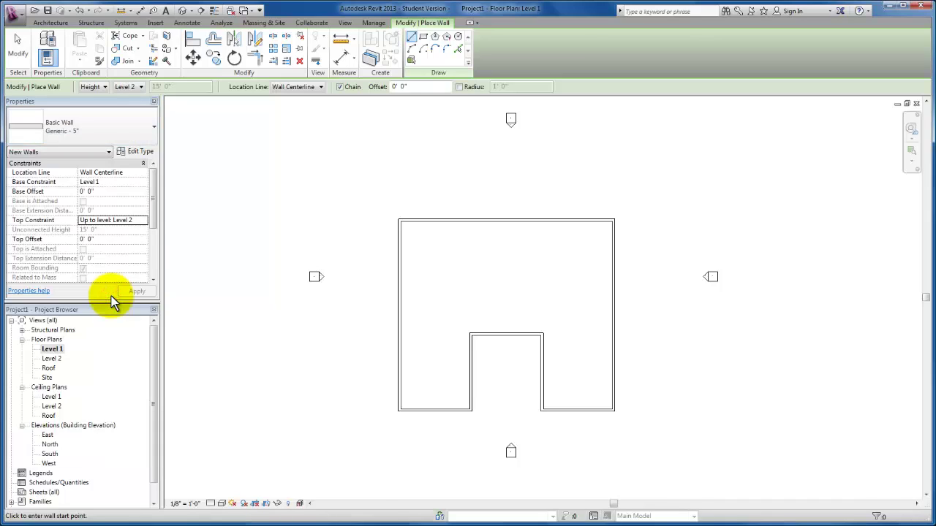
left_click(144, 221)
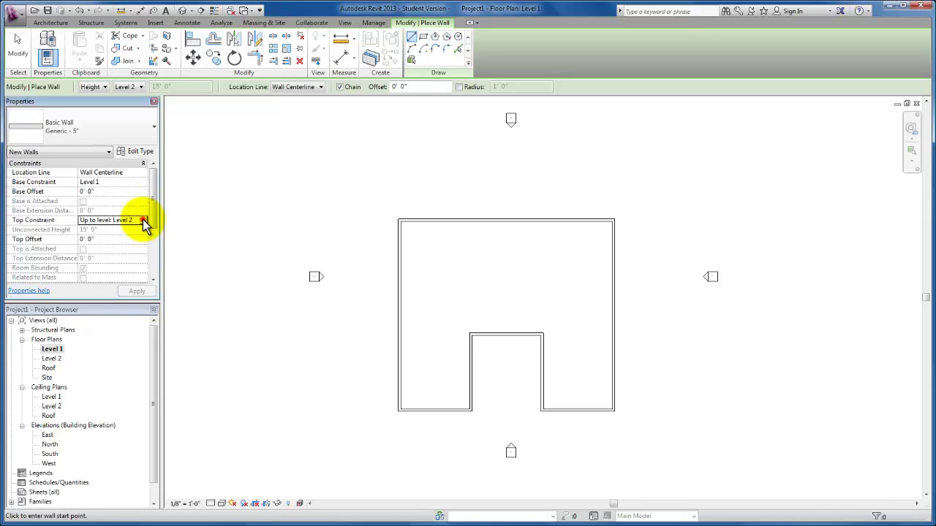
left_click(143, 220)
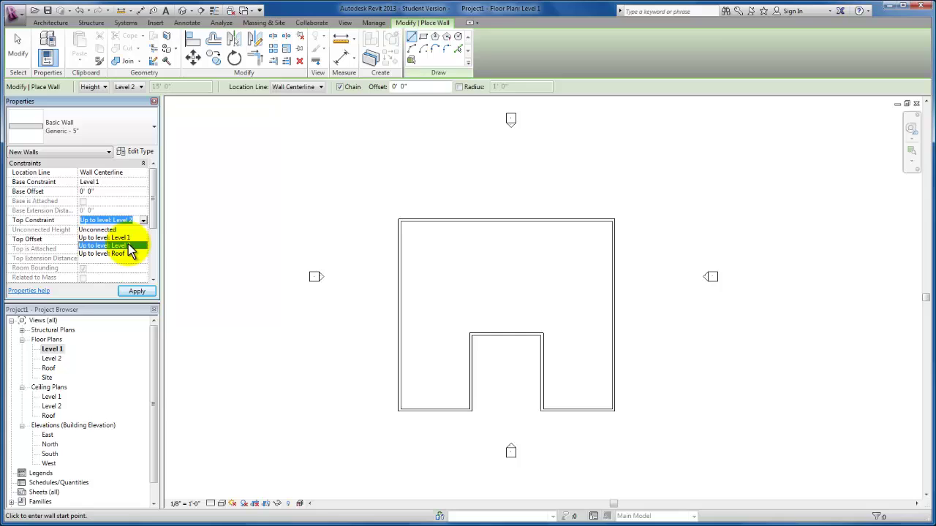
left_click(129, 247)
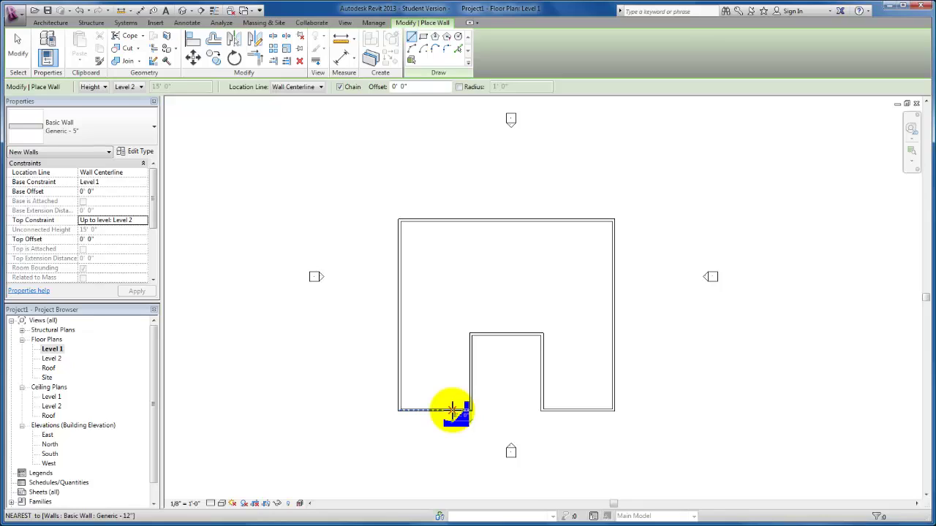
Draw three interior corridor walls around the recess: about 40'-6" north from the south wall, 46' east, and back down to the south wall
left_click(452, 409)
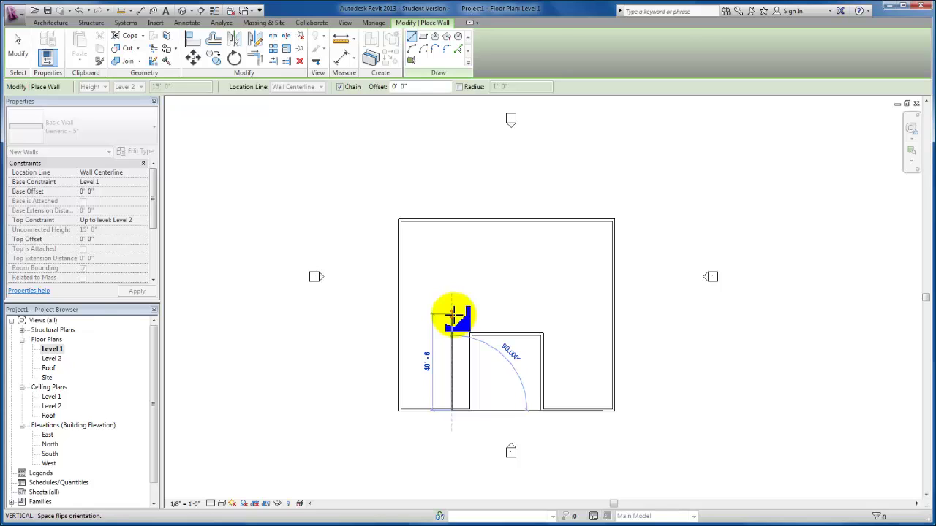
left_click(451, 315)
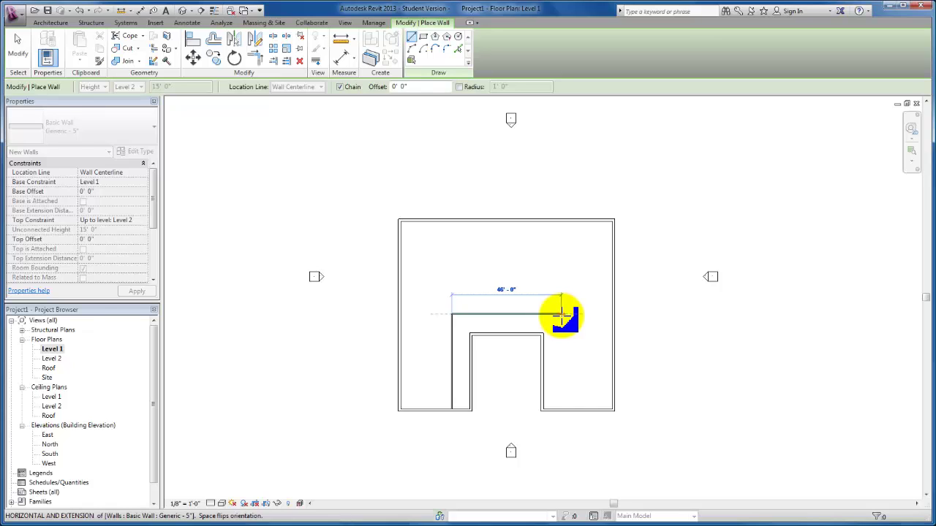
left_click(561, 314)
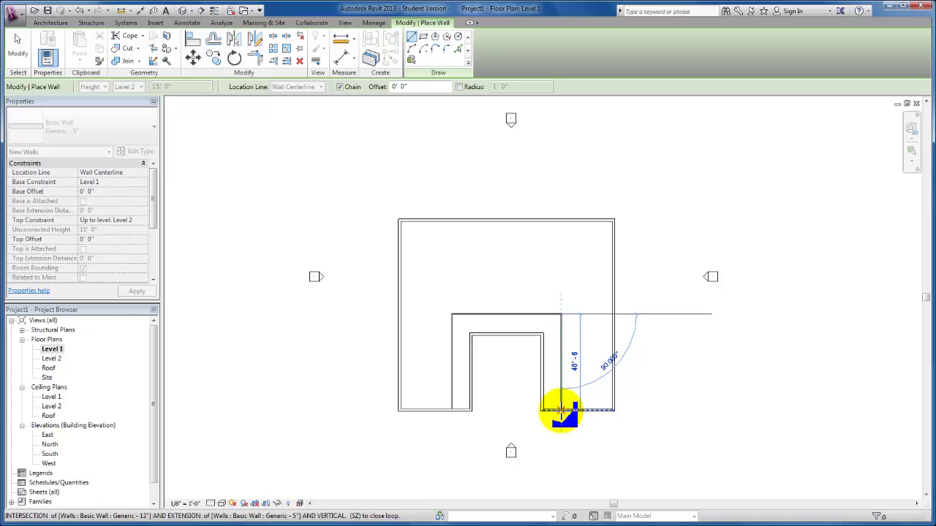
left_click(561, 410)
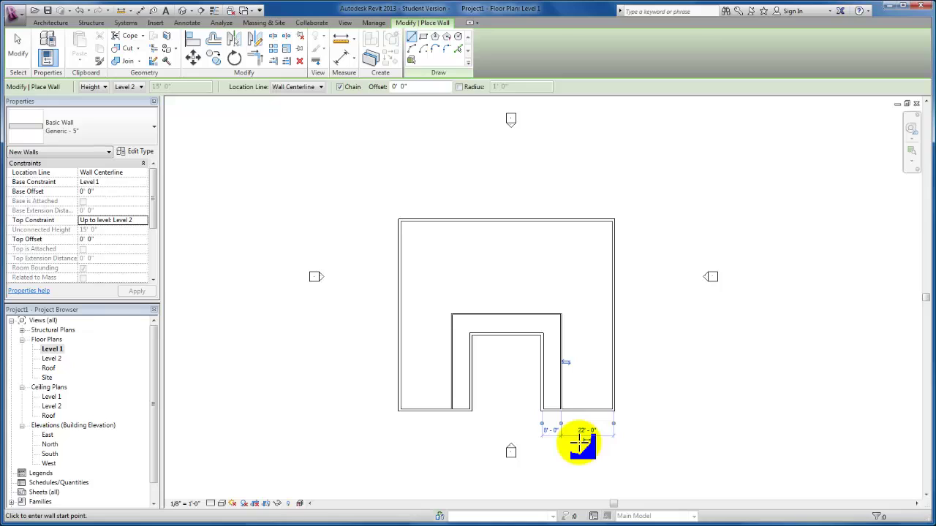
key("Escape")
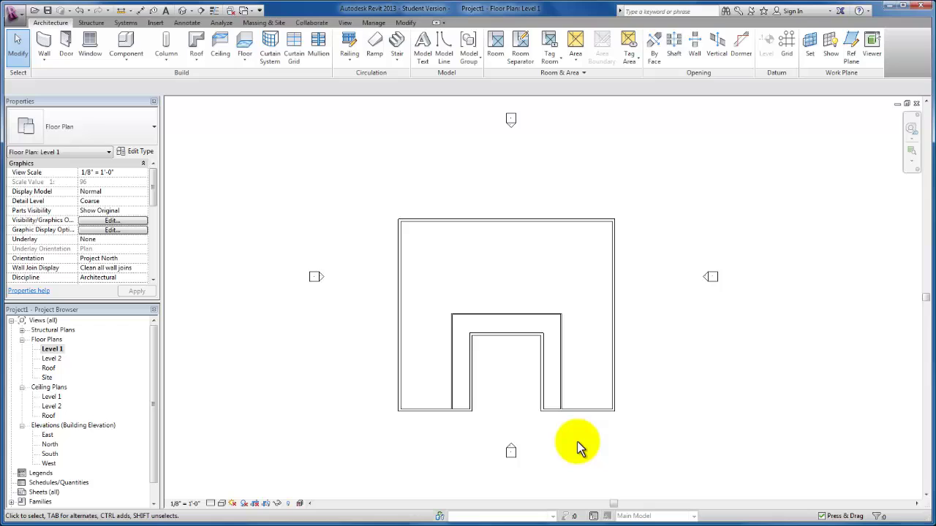
Set the distance between the horizontal corridor wall and the recess's north wall to 8'
left_click(502, 317)
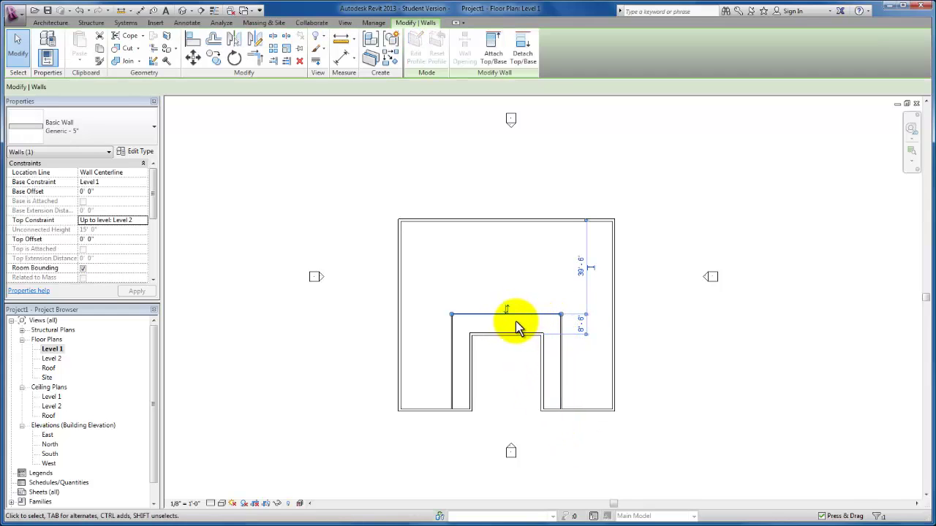
scroll(548, 329, "up", 1)
scroll(546, 324, "up", 2)
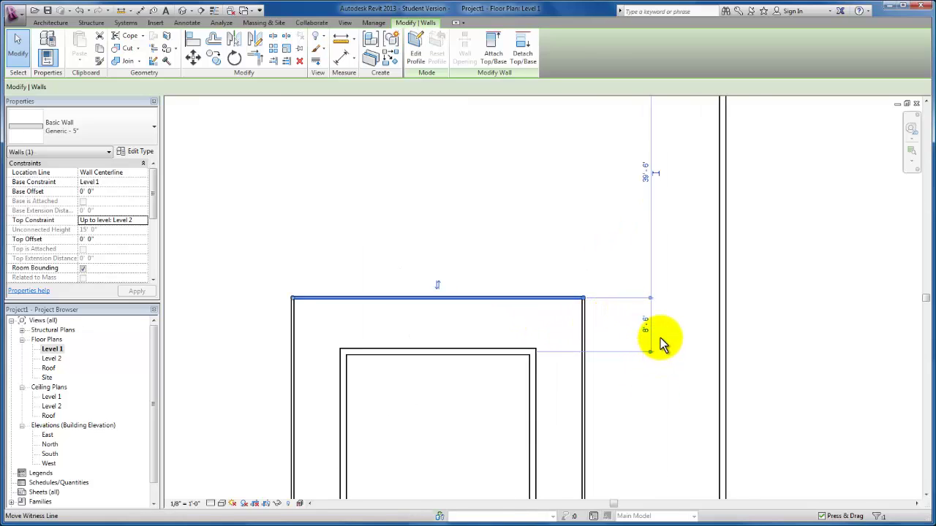
scroll(660, 337, "up", 2)
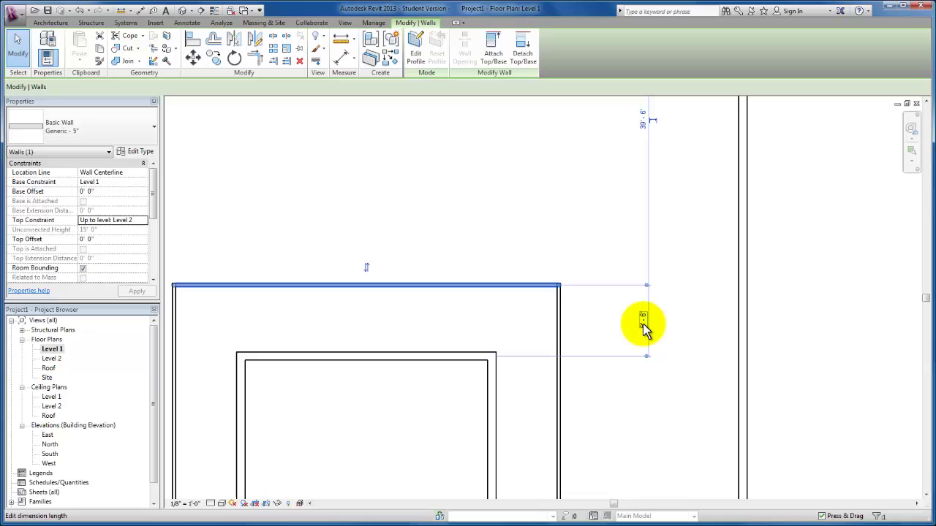
middle_click_drag(593, 328, 621, 312)
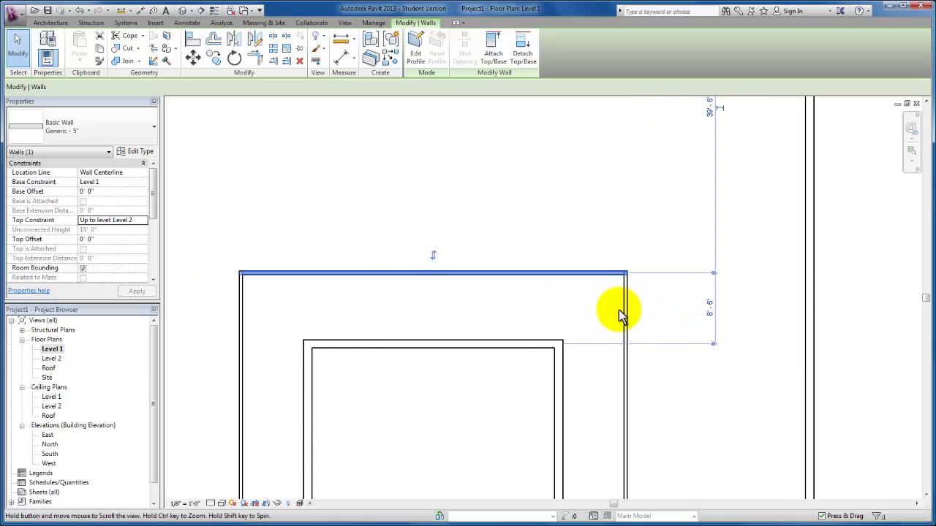
left_click(708, 309)
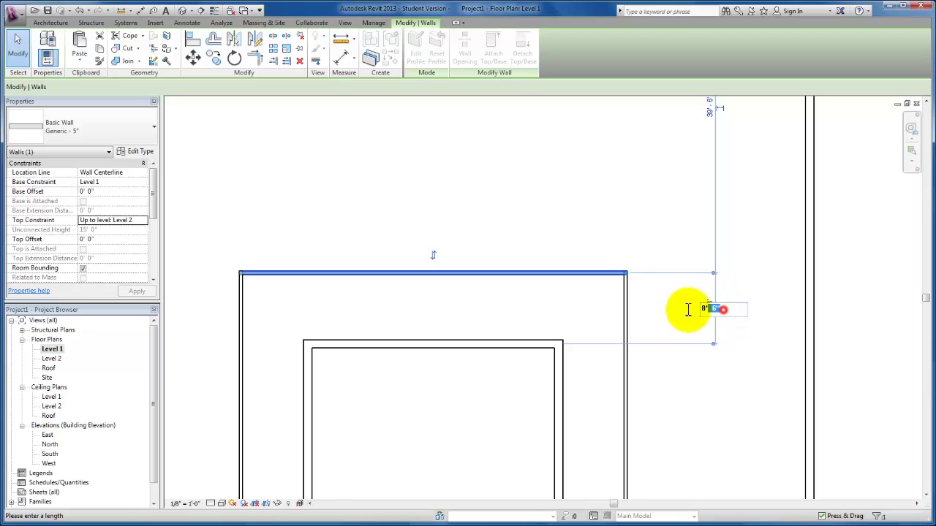
type("8")
key("Return")
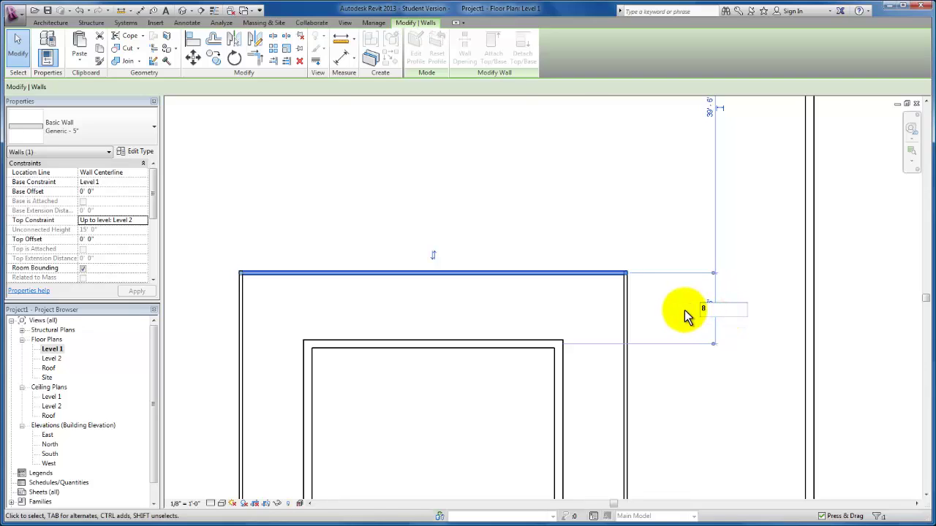
left_click(504, 314)
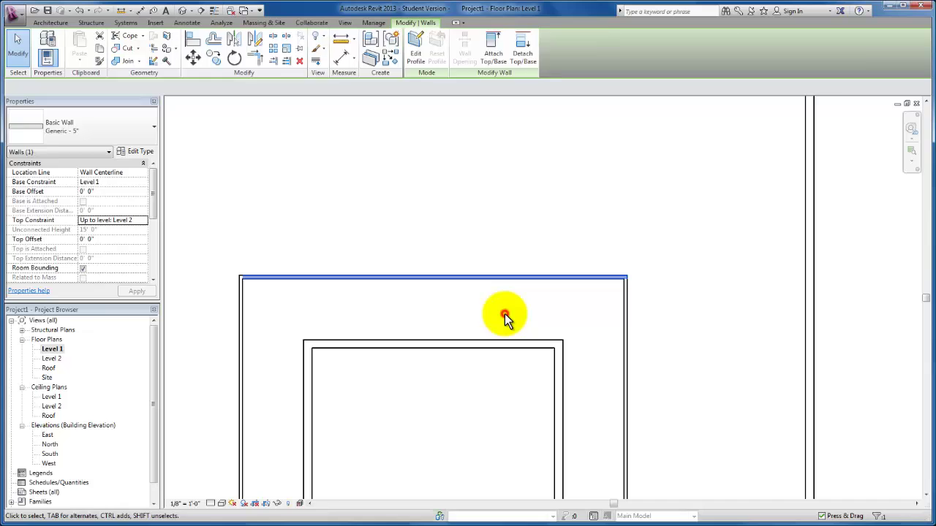
scroll(437, 418, "down", 4)
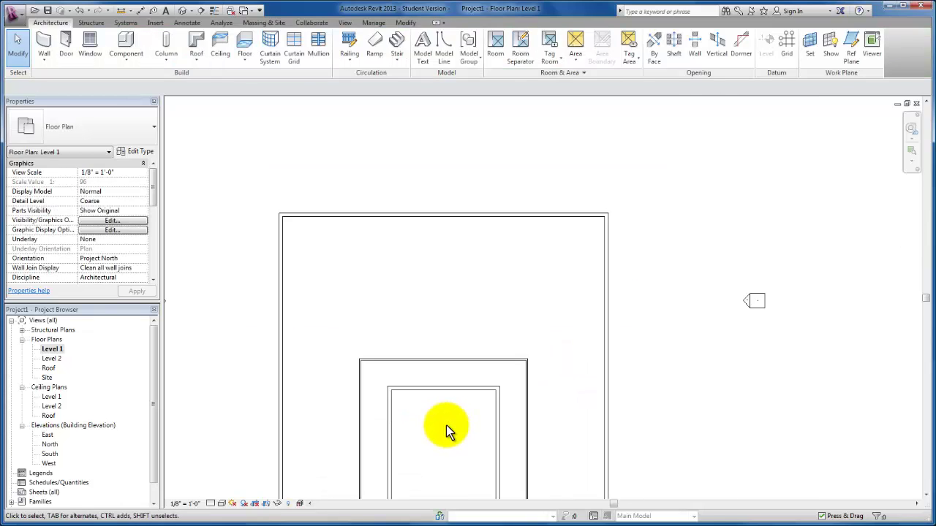
middle_click_drag(446, 426, 457, 338)
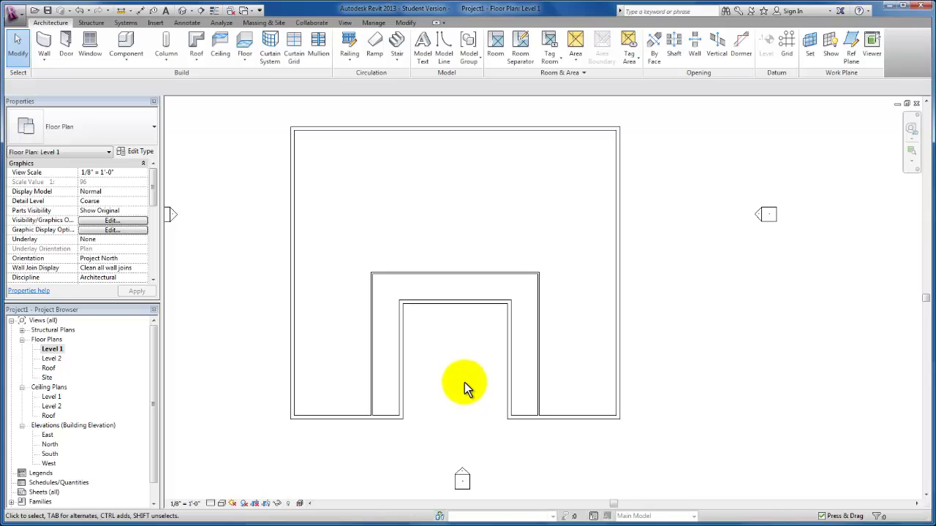
Draw two horizontal west-wing partitions, one about 20'-6" north of the south wall and one extending the horizontal corridor wall to the west wall
left_click(48, 41)
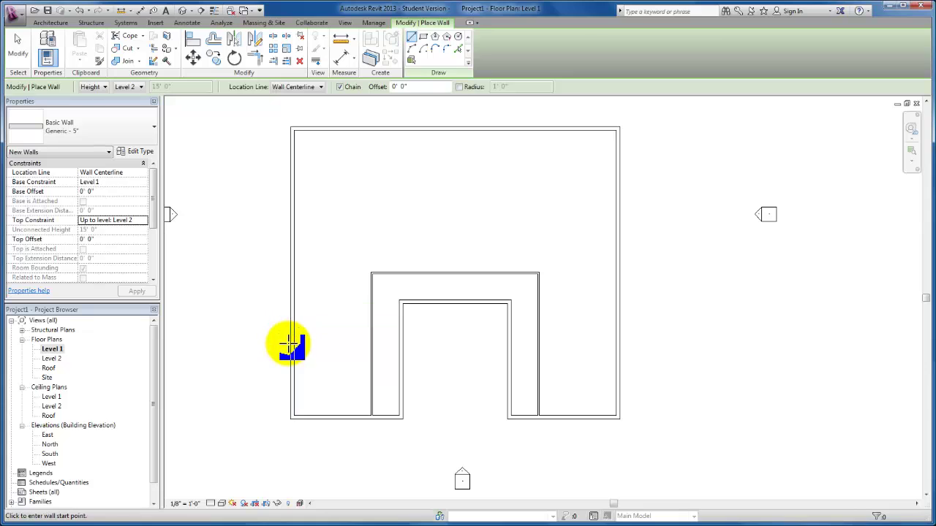
left_click(291, 342)
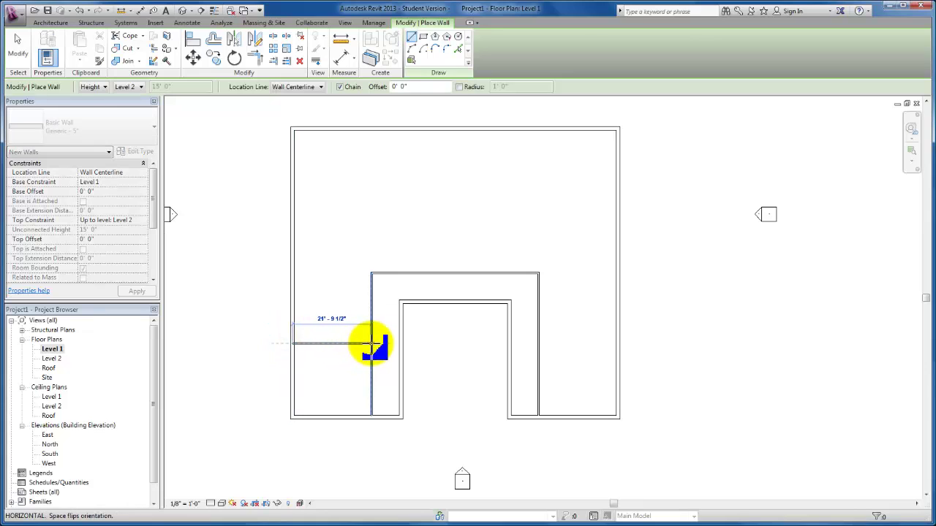
left_click(372, 342)
key("Escape")
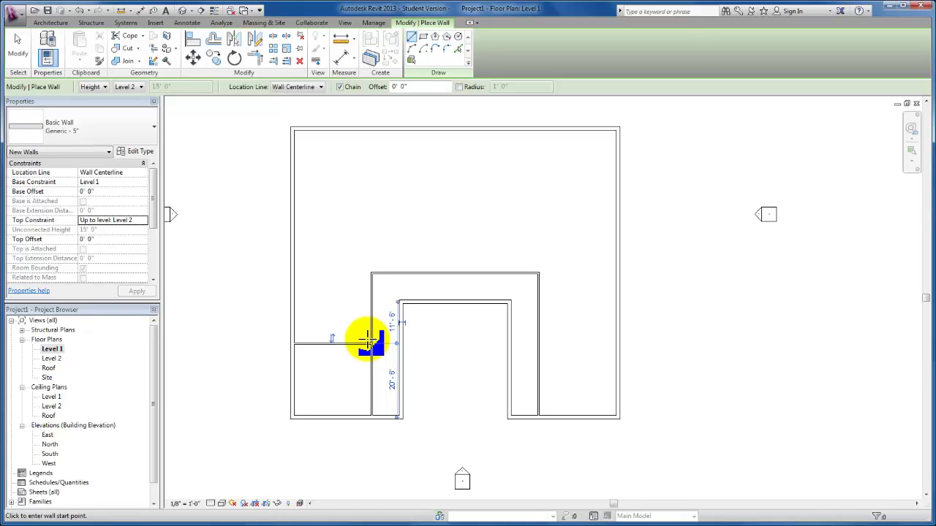
left_click(295, 273)
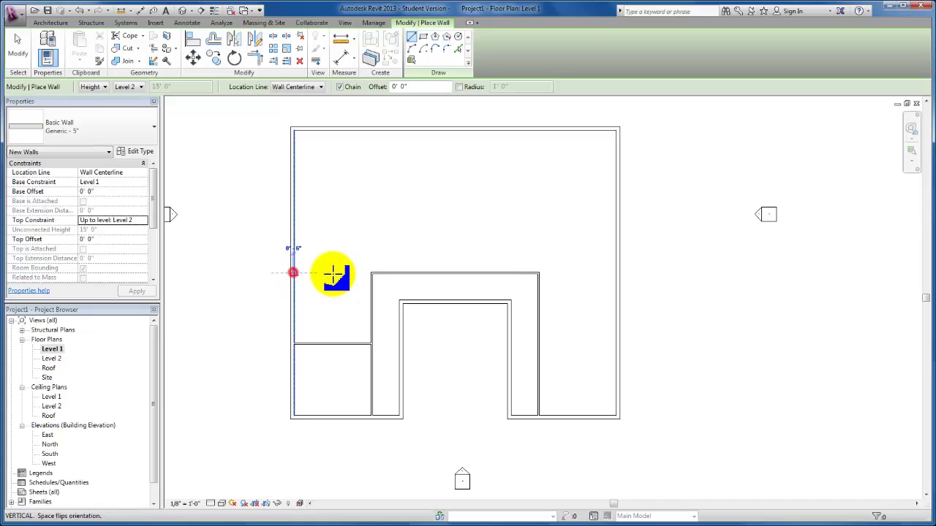
left_click(371, 273)
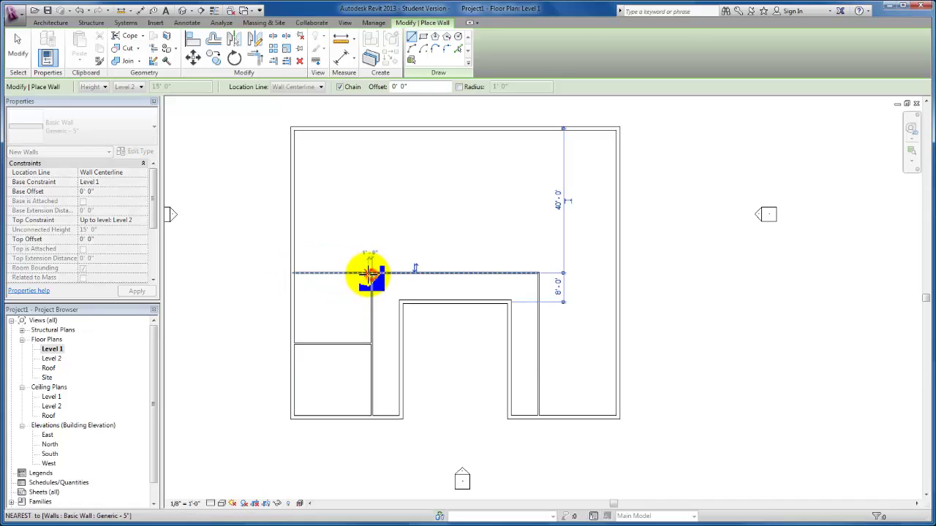
key("Escape")
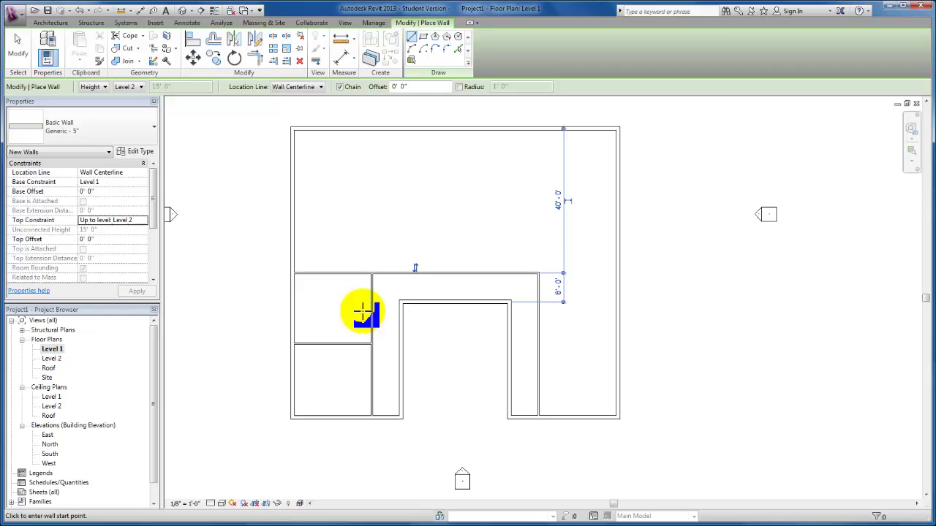
Draw two horizontal east-wing partitions matching the west ones, plus a 40' vertical partition up to the north wall aligned with the recess's east wall
left_click(539, 272)
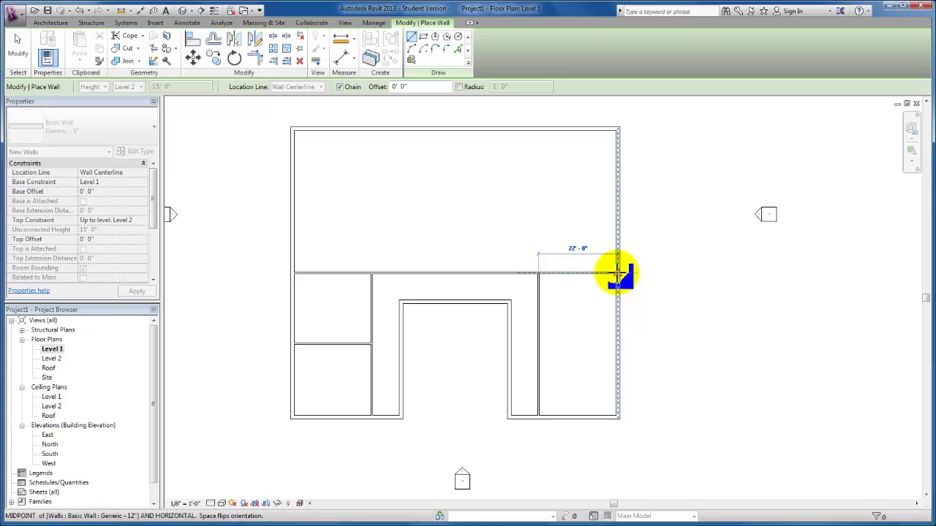
left_click(618, 274)
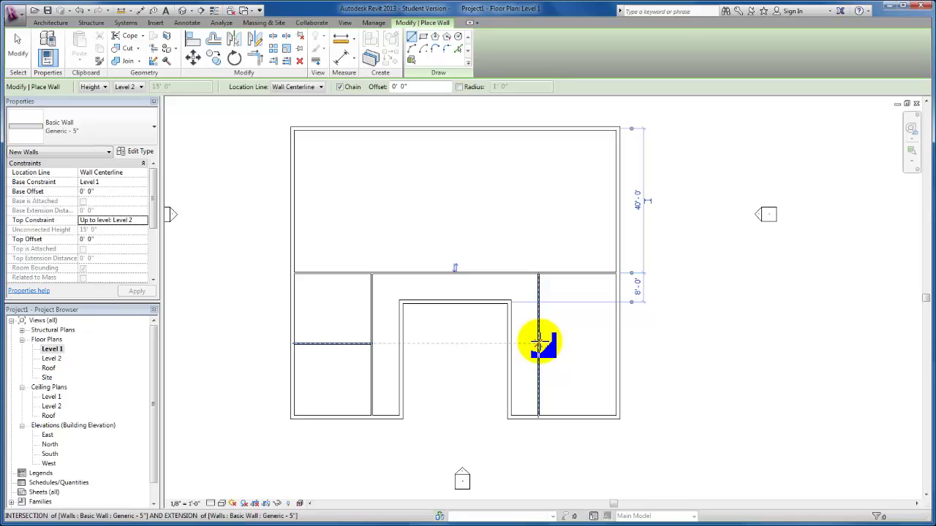
left_click(539, 343)
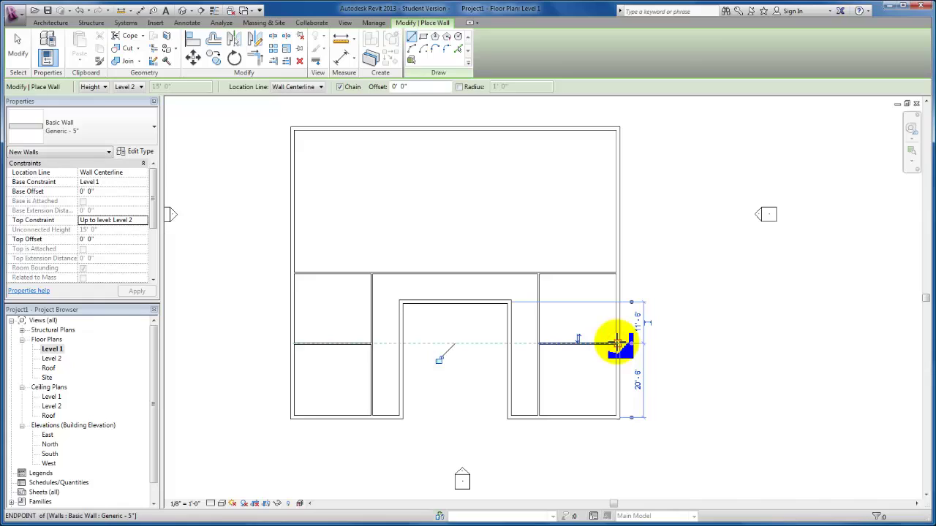
left_click(617, 343)
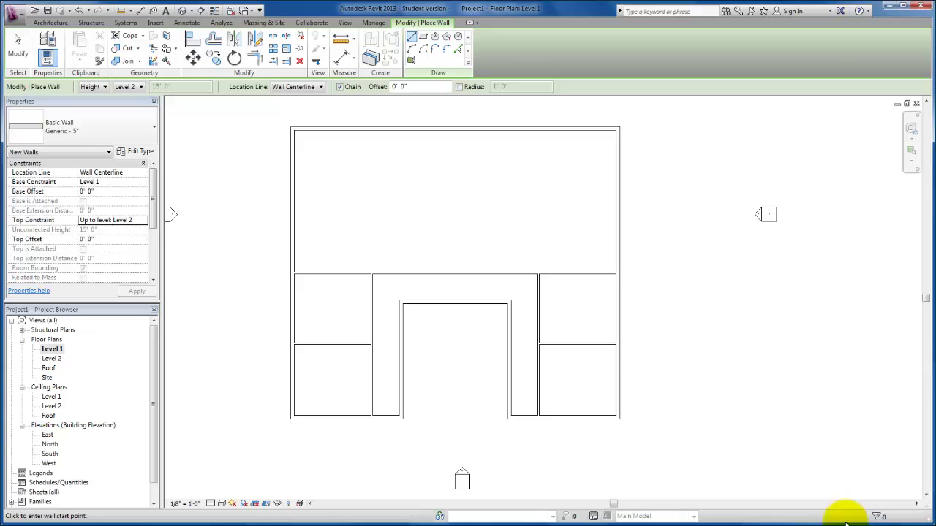
left_click(510, 273)
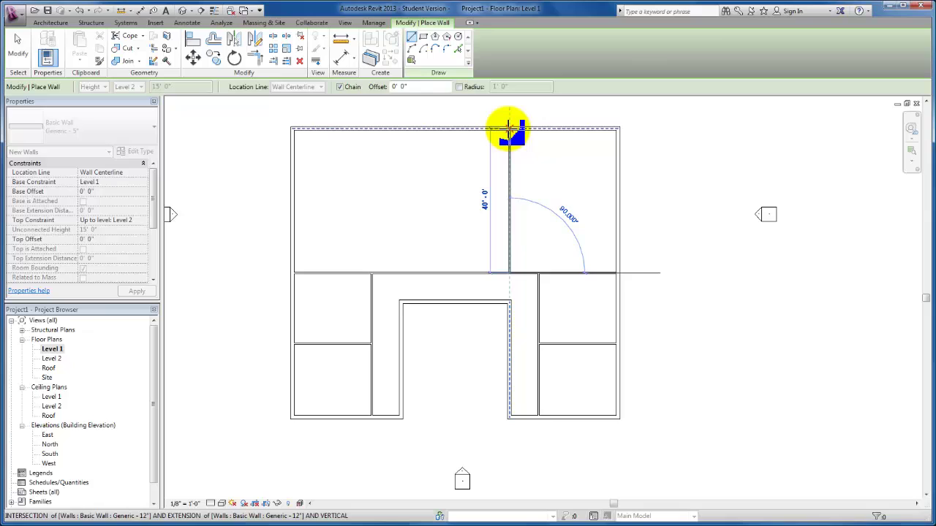
left_click(509, 128)
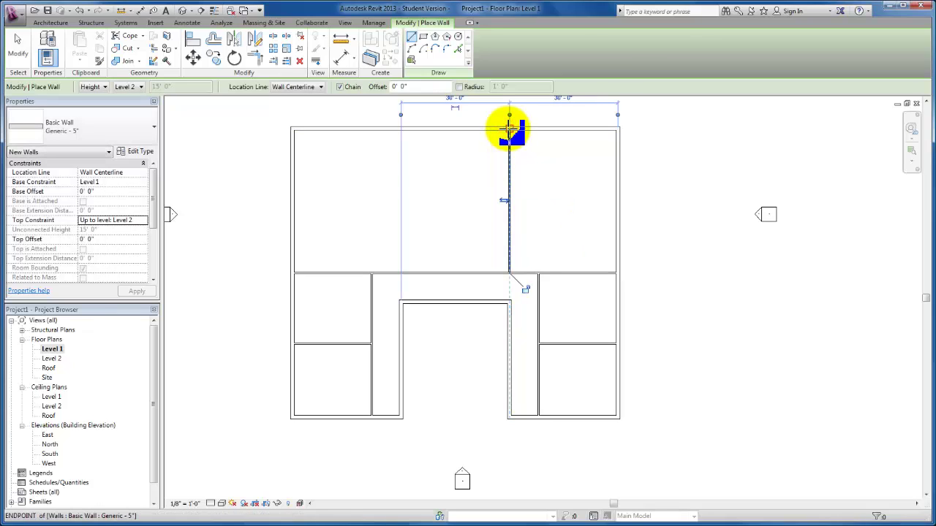
Place 36" x 84" Single-Flush doors in the west corridor wall, about 3' either side of the partition, and the east one, about 3'-6" from the south wall
key("Escape")
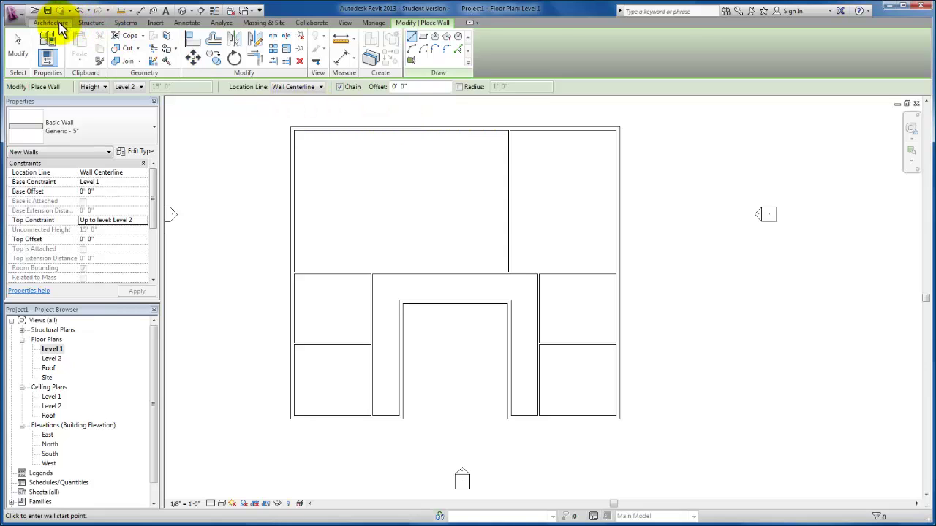
key("Escape")
key("Escape")
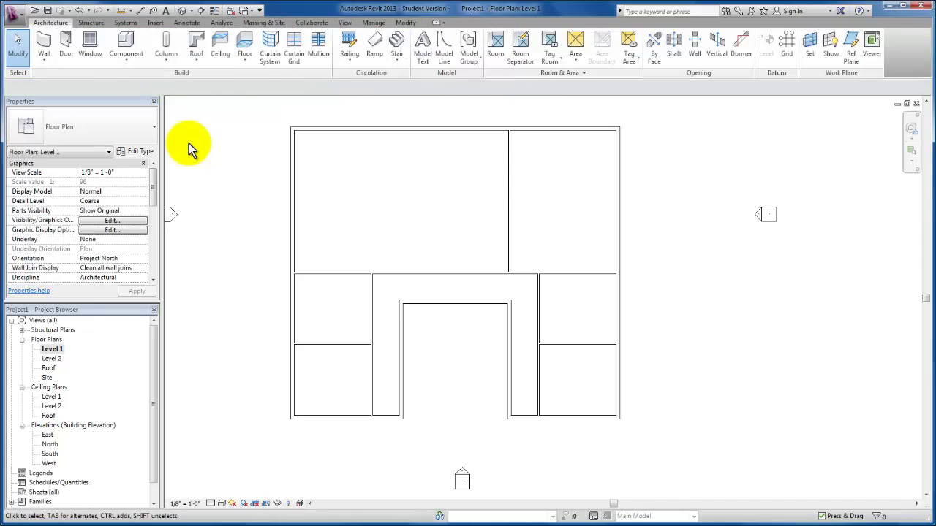
left_click(64, 45)
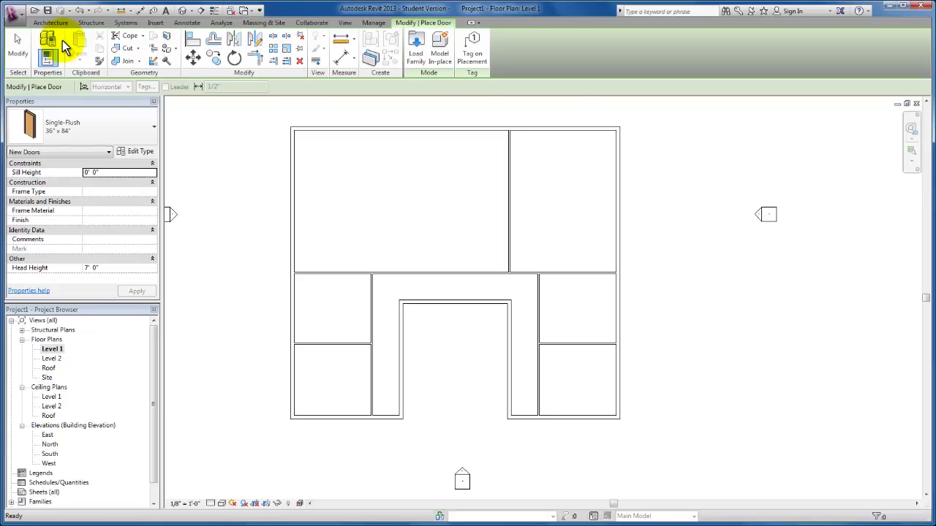
left_click(143, 126)
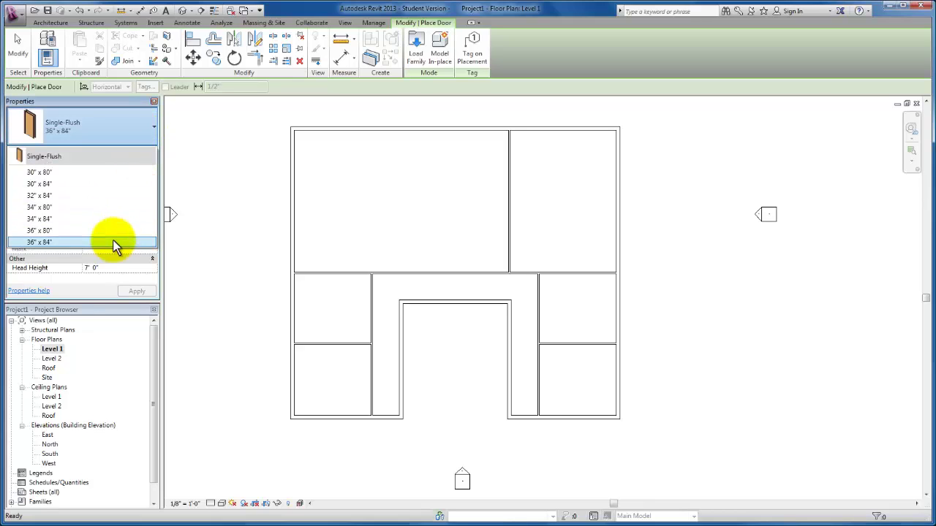
left_click(113, 242)
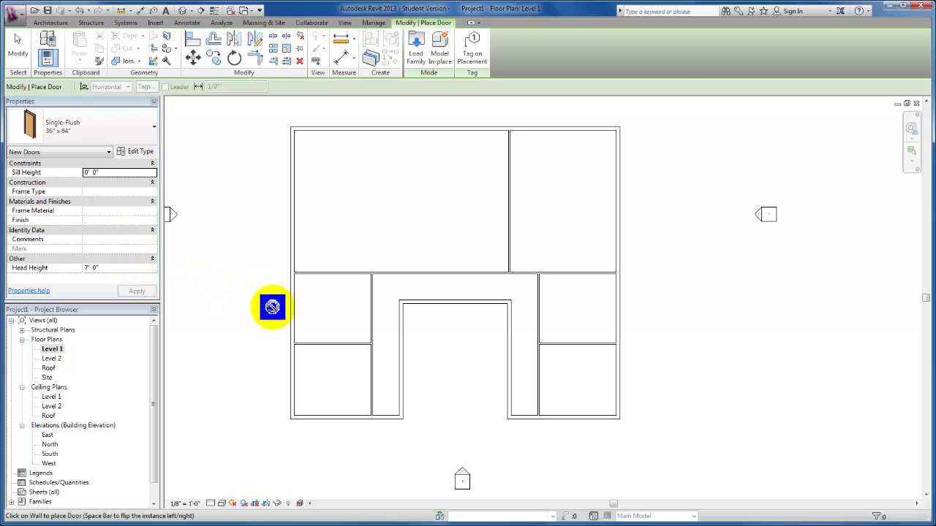
left_click(365, 331)
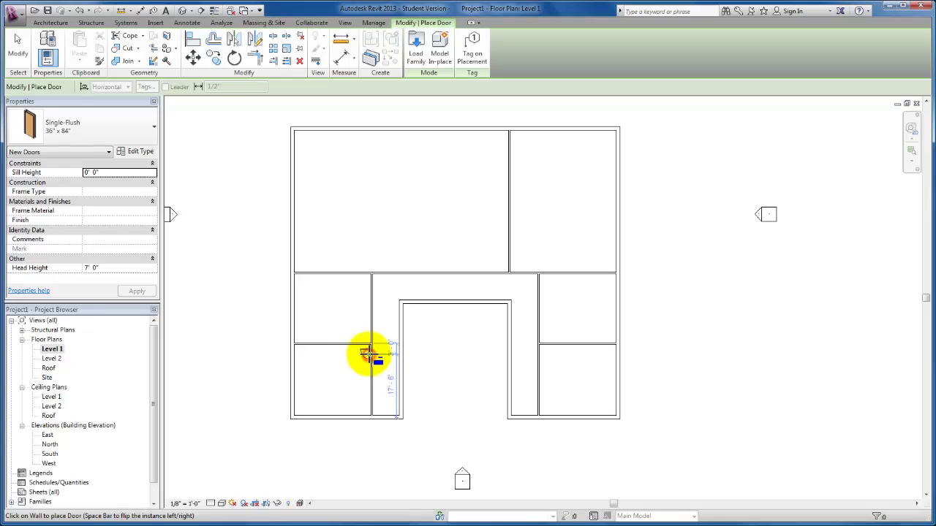
left_click(367, 354)
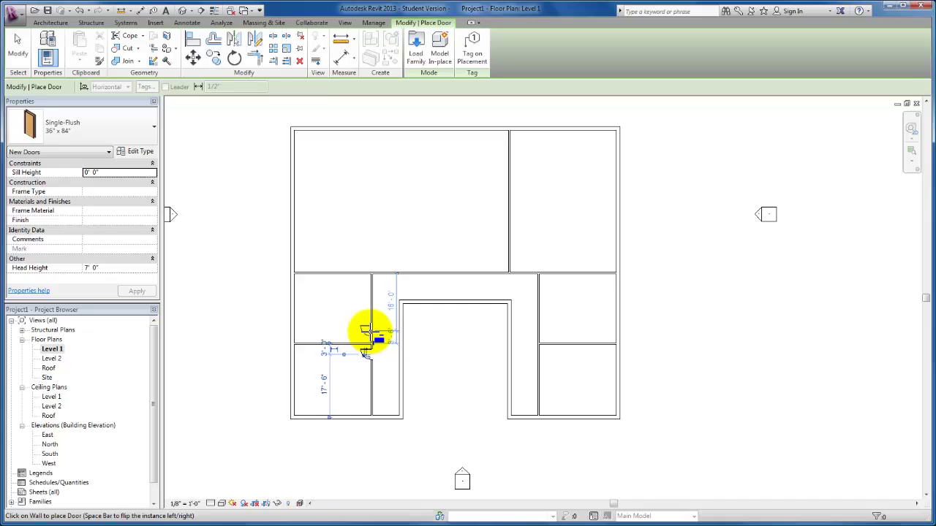
key("space")
left_click(368, 335)
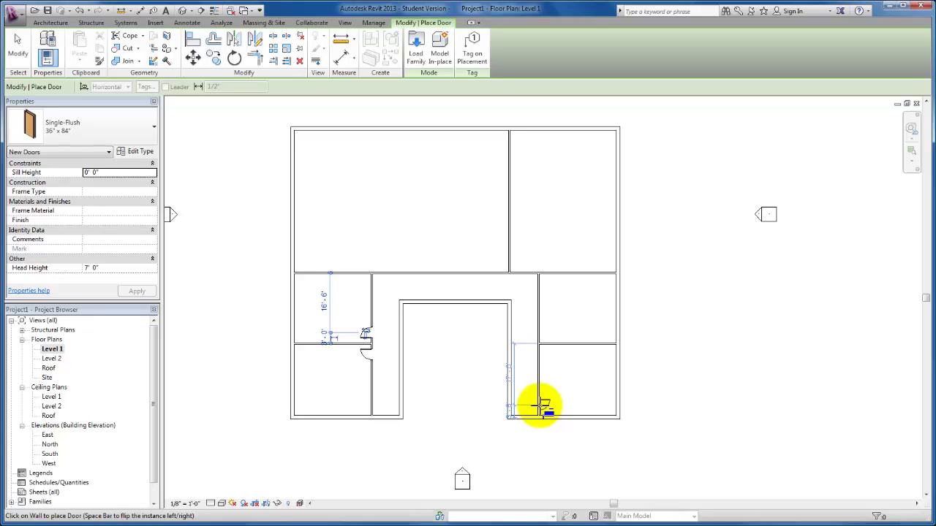
key("space")
left_click(540, 406)
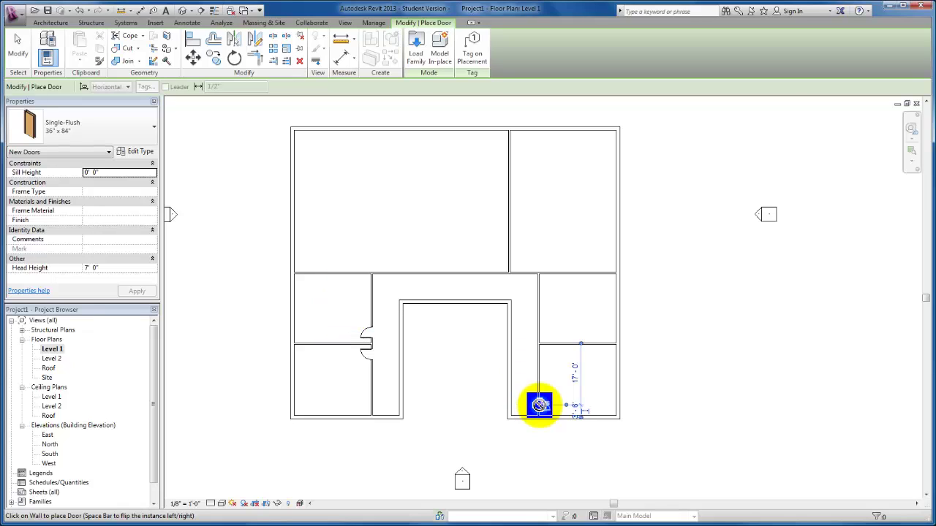
Load the Double-Panel 2 door family from the Doors folder of the US Imperial library
left_click(416, 58)
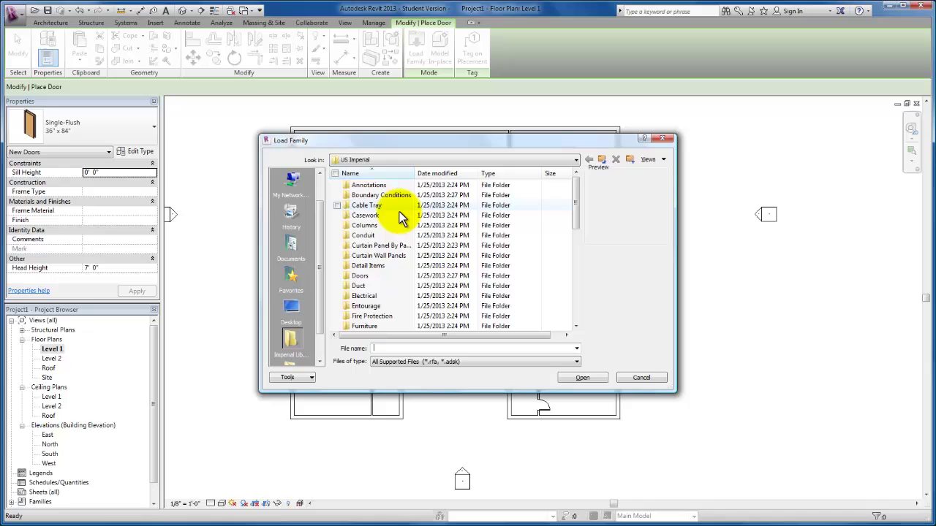
double_click(358, 277)
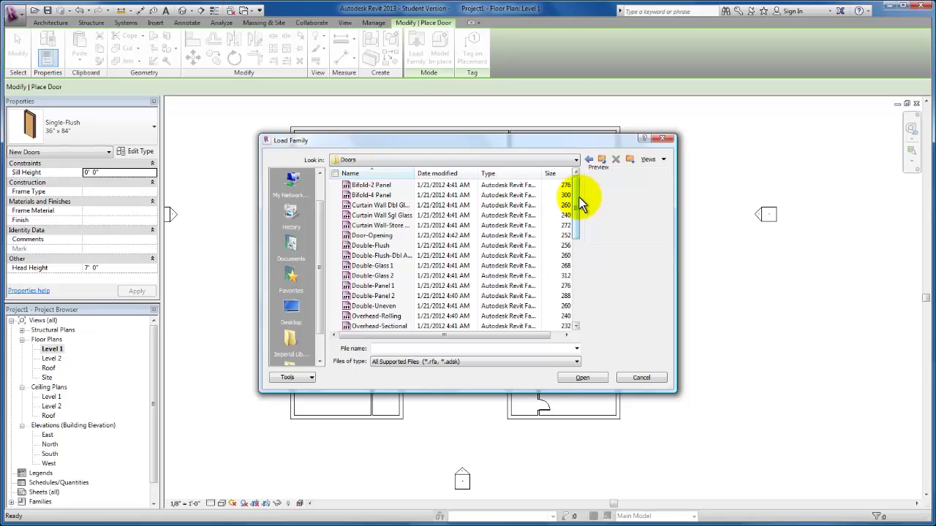
left_click_drag(579, 197, 579, 235)
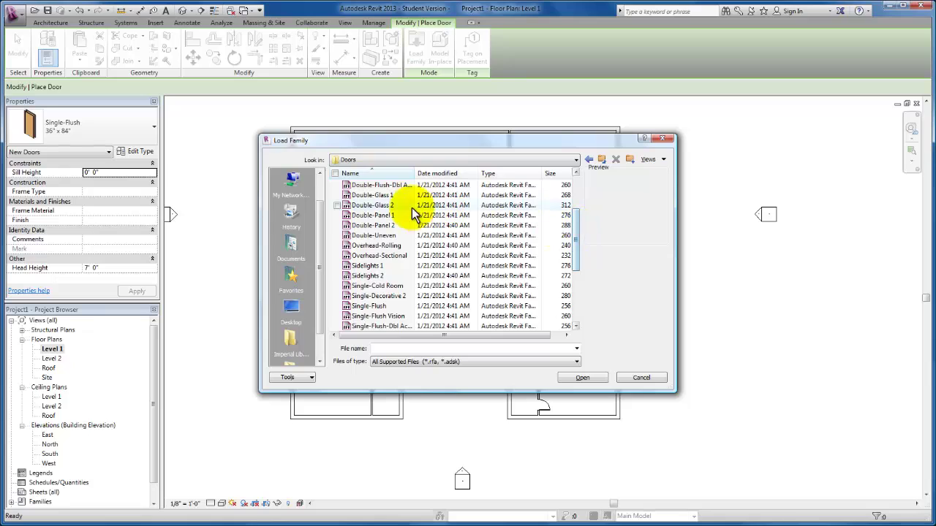
left_click(371, 228)
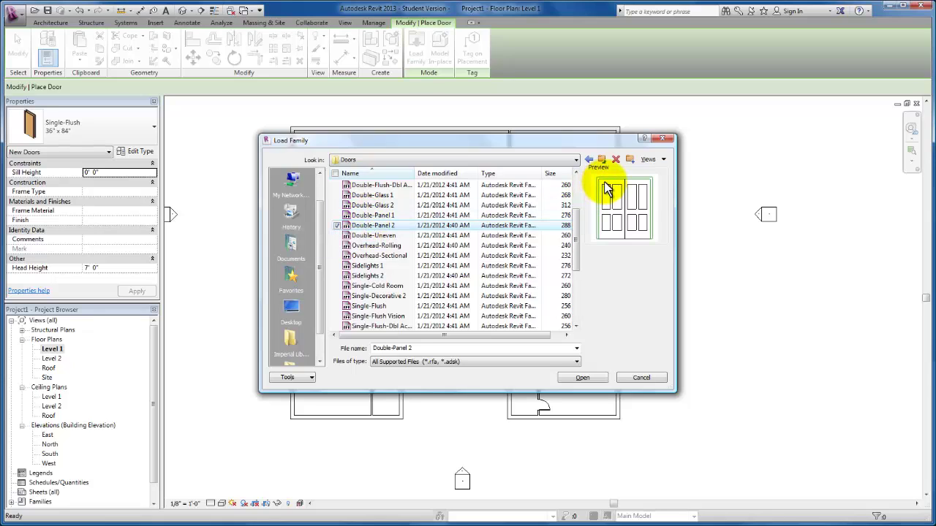
left_click(366, 216)
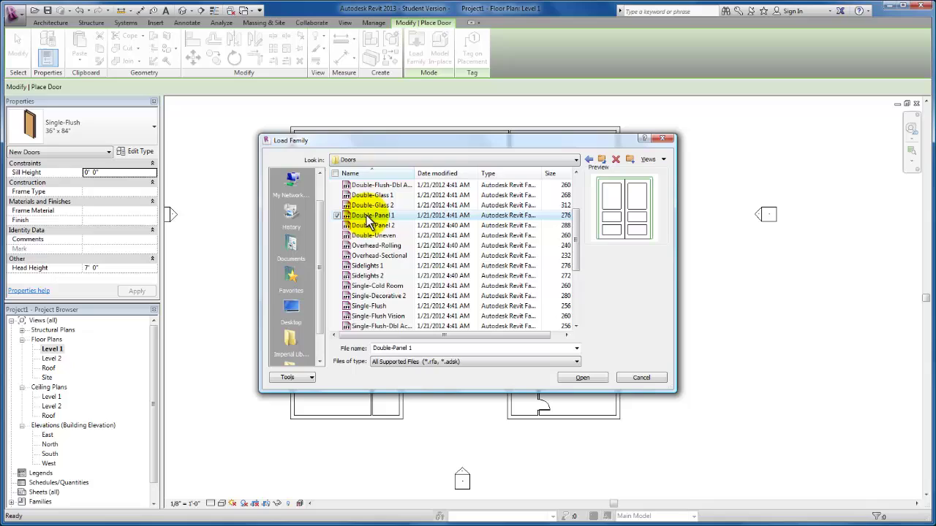
left_click(369, 227)
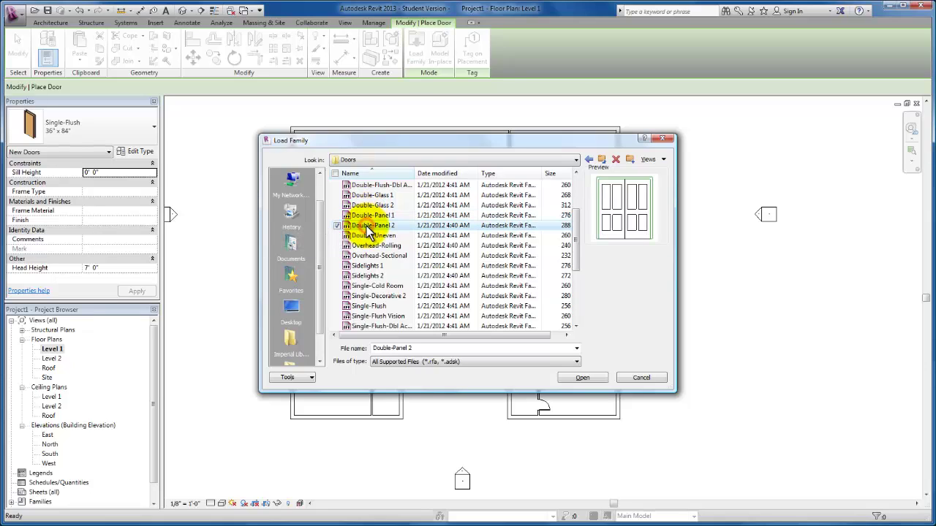
left_click(589, 378)
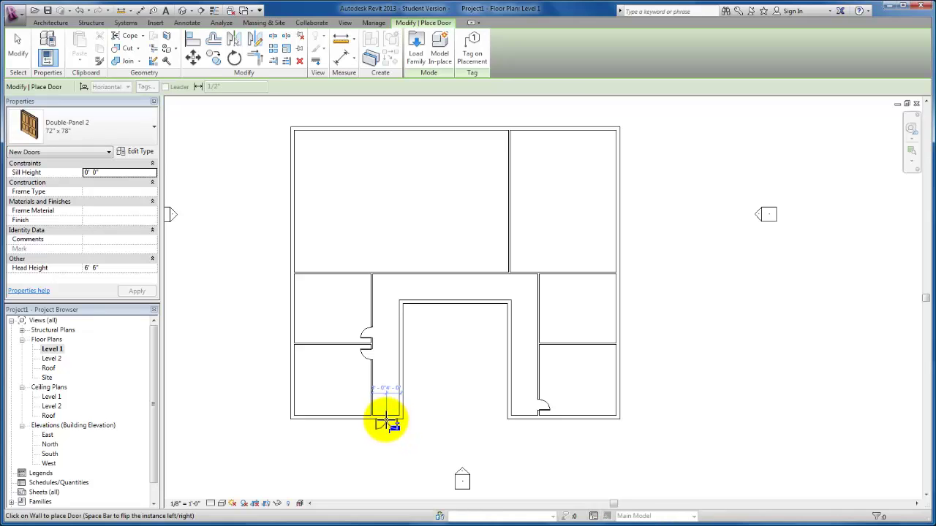
Place a 72" x 84" Double-Panel 2 door in the south wall, centred 4' from each side wall of the west corridor and swinging outward
left_click(144, 128)
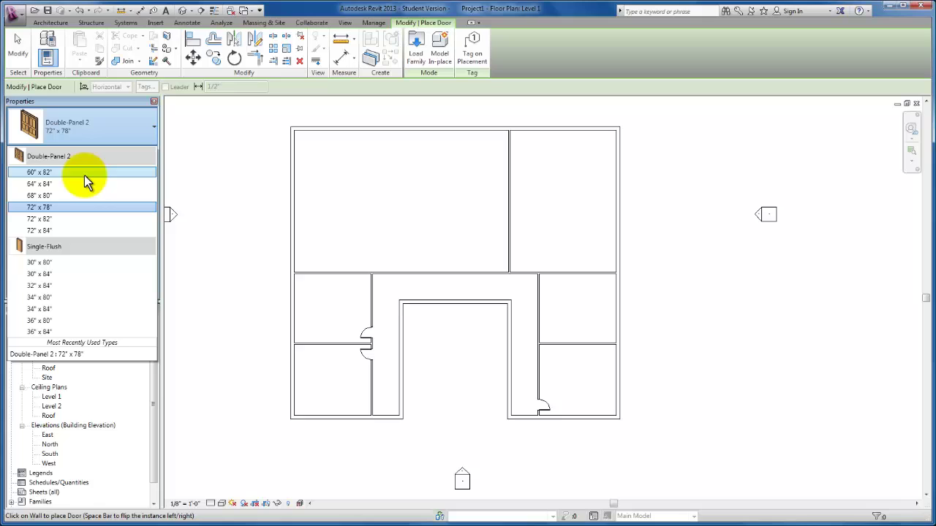
left_click(75, 230)
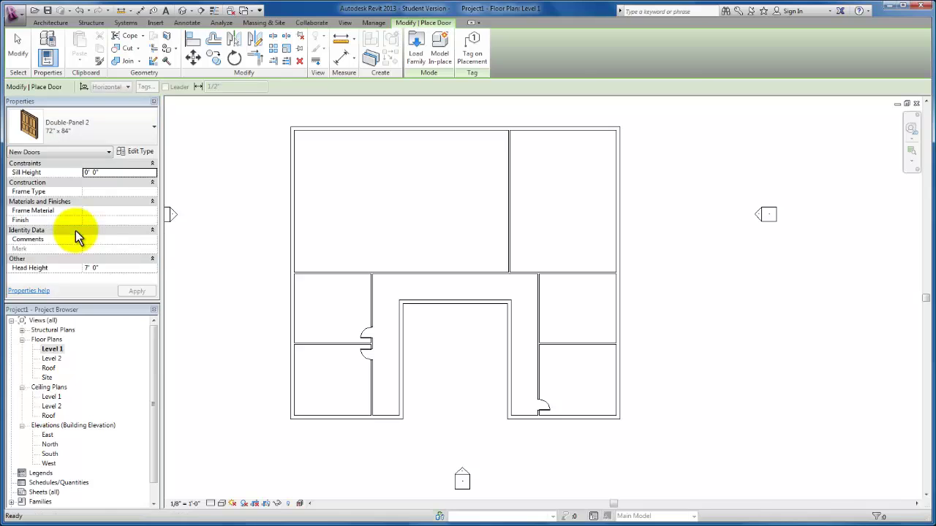
left_click(385, 419)
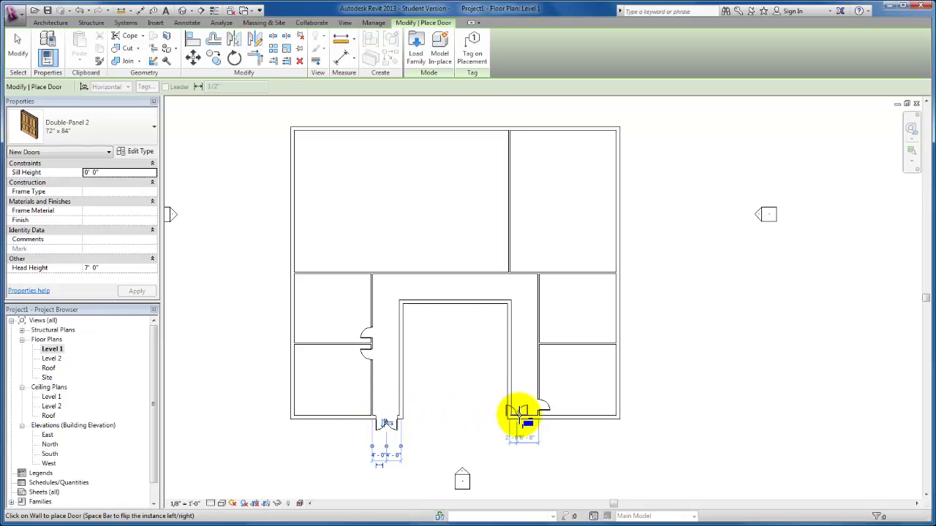